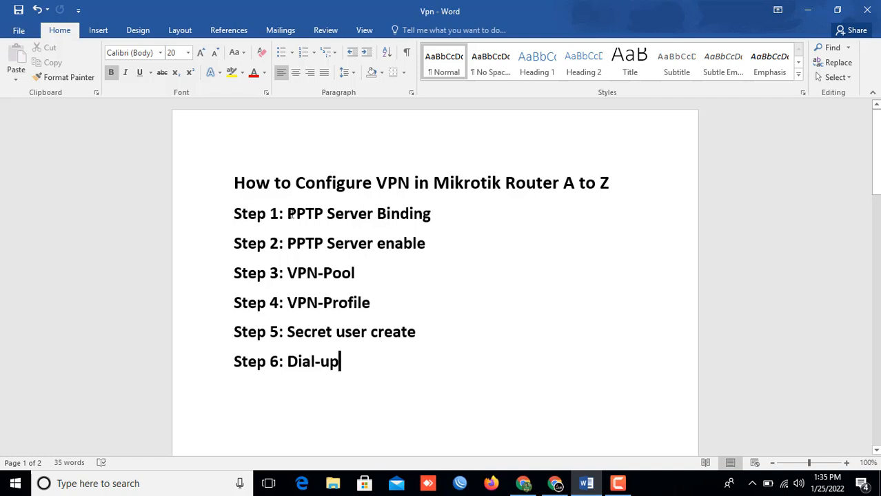
Step: Highlight the 'Step 1: PPTP Server Binding' line in yellow in Word, then switch to WinBox
drag(234, 213, 430, 213)
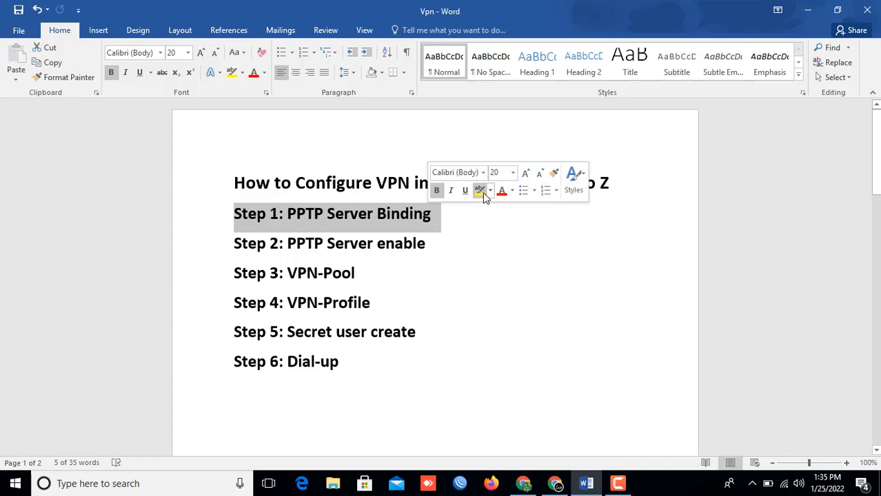
click(481, 191)
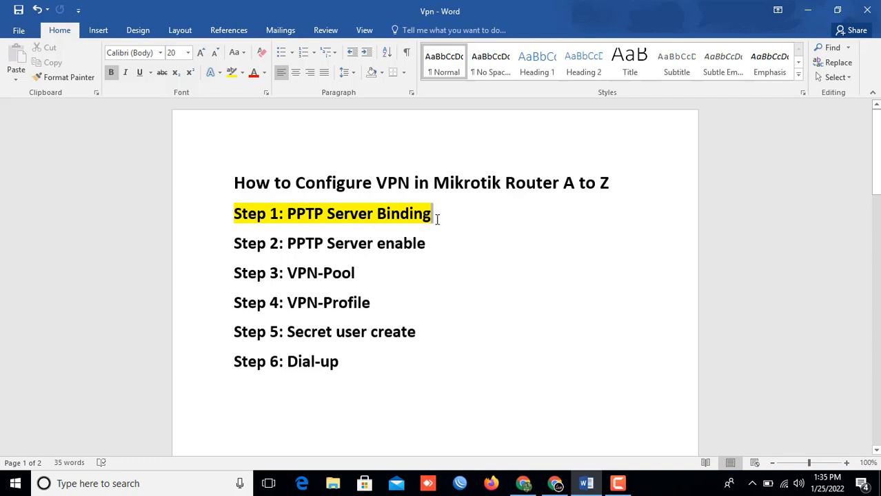
click(460, 483)
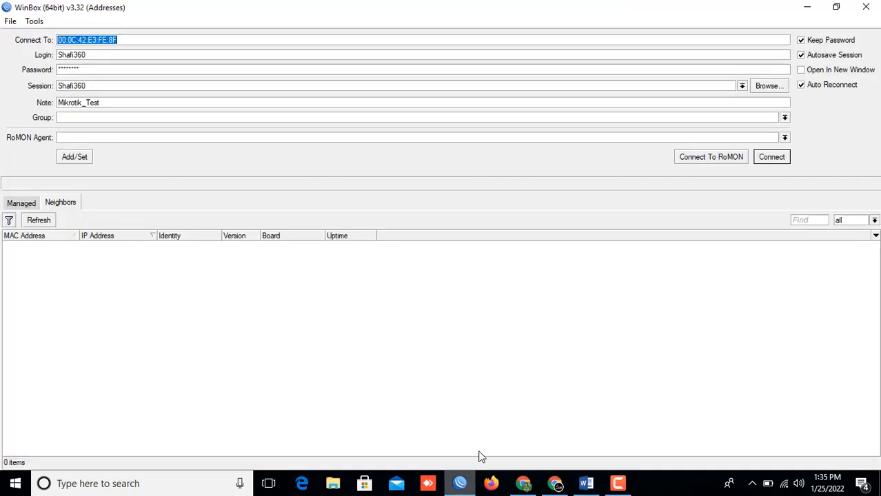
Step: Connect to the router, add a PPTP Server Binding interface named VPN, then return to Word
click(772, 158)
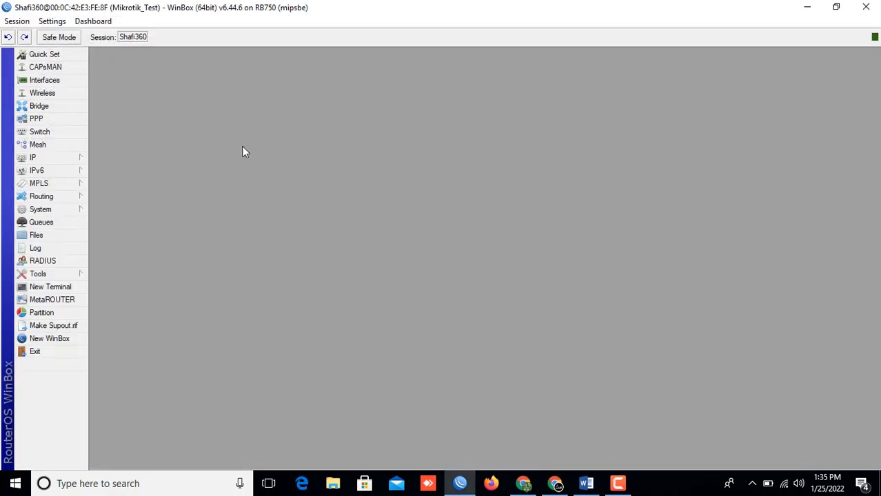
click(38, 120)
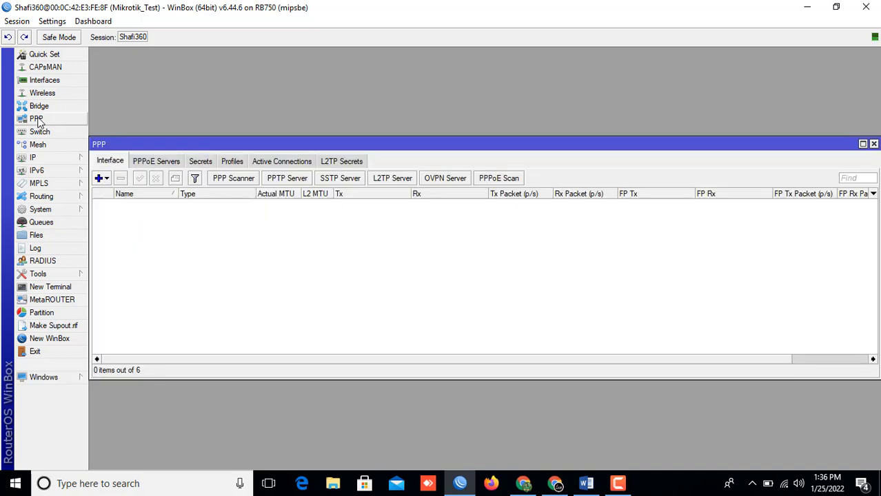
click(107, 180)
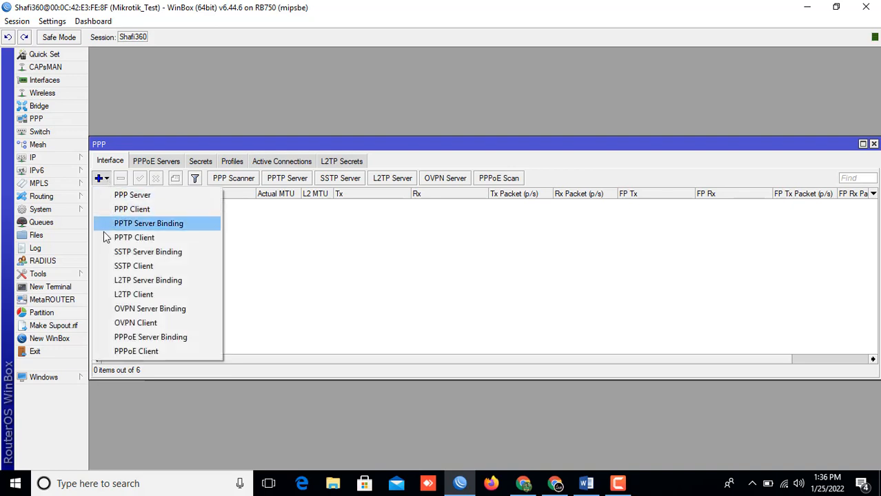
click(183, 226)
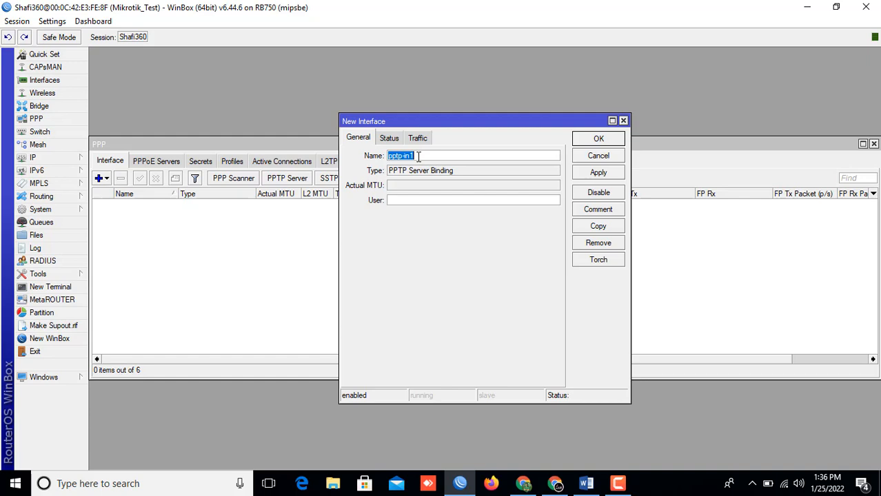
text(VPN)
click(593, 174)
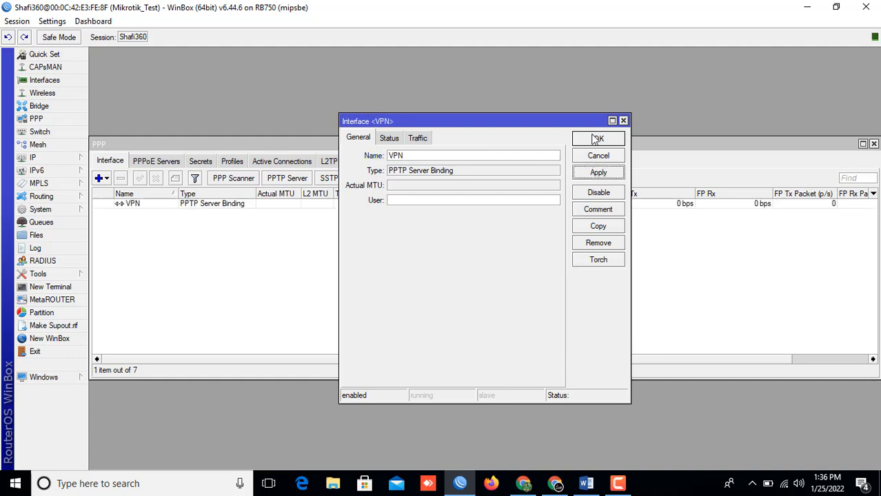
click(587, 138)
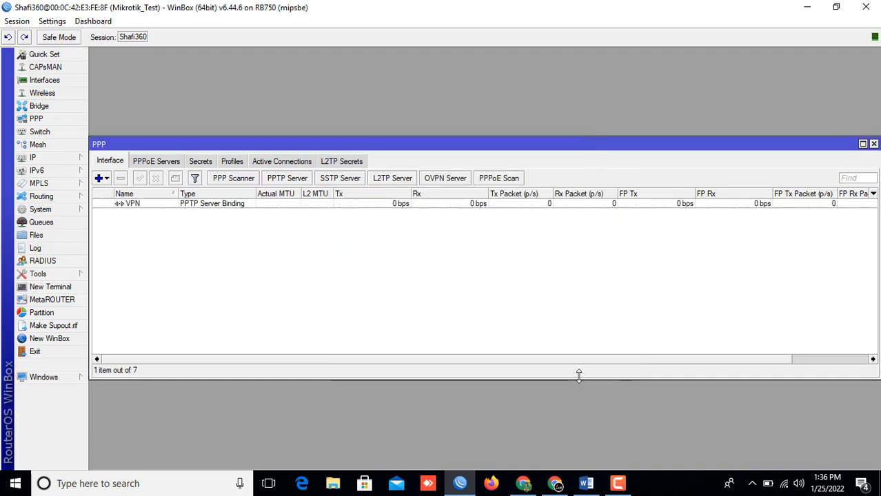
click(587, 484)
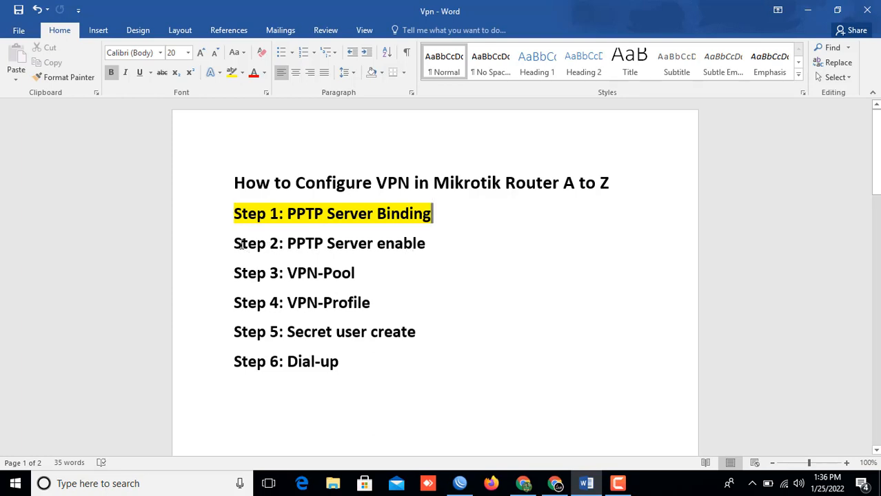
Step: Highlight the 'Step 2: PPTP Server enable' line in yellow, then switch back to WinBox
drag(245, 242, 428, 245)
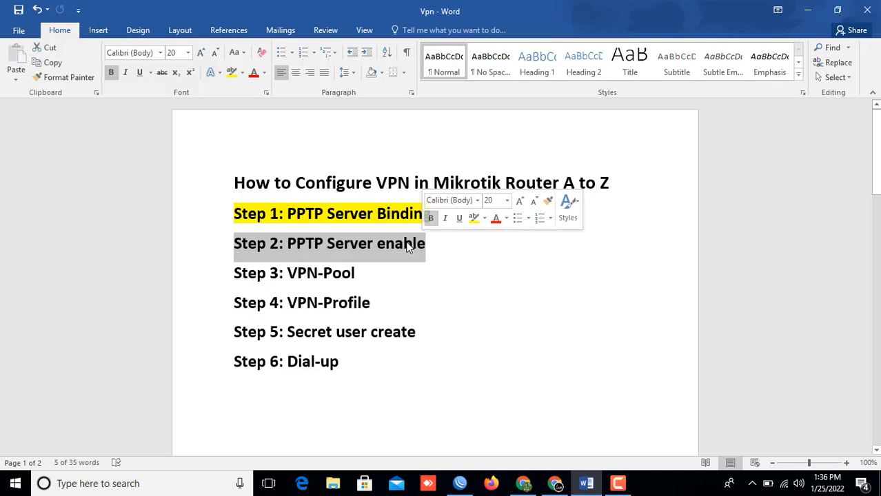
click(474, 218)
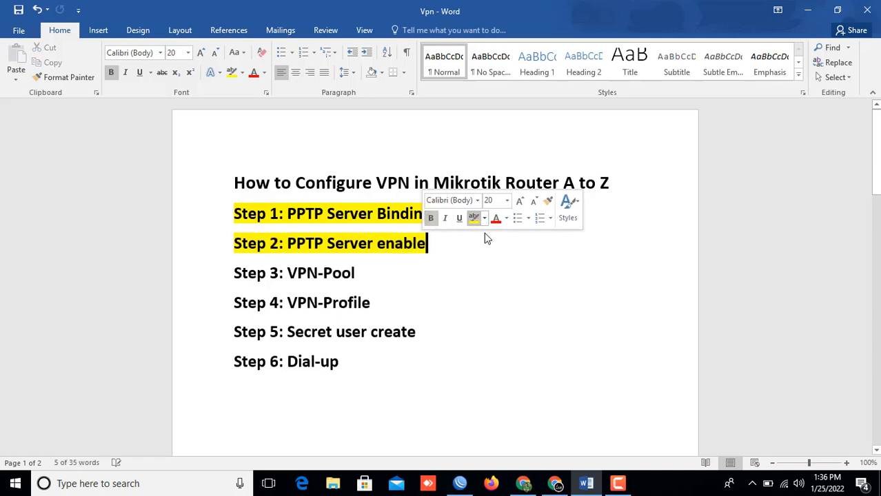
click(460, 484)
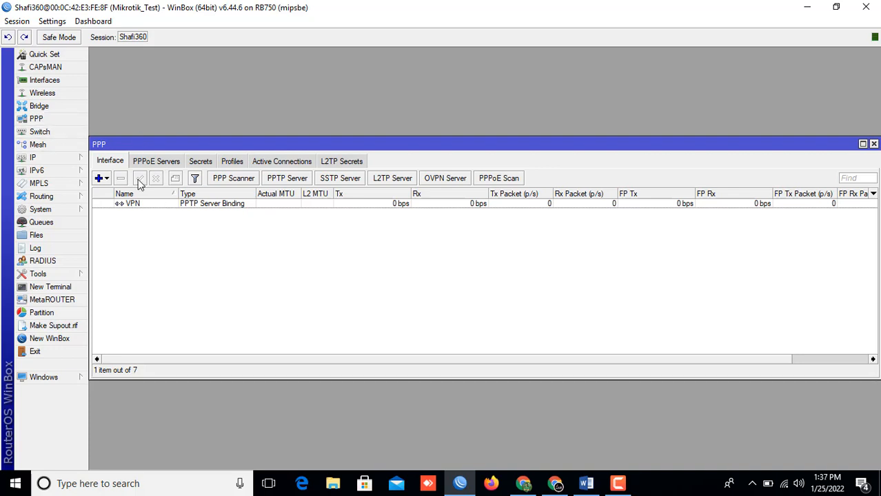
Step: Enable the PPTP server with pap and chap added to mschap authentication, then return to Word
click(287, 178)
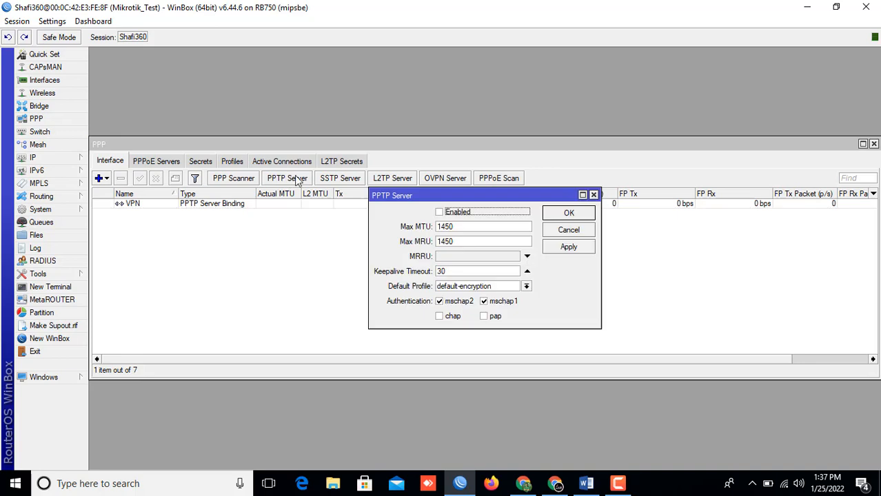
click(439, 213)
click(484, 318)
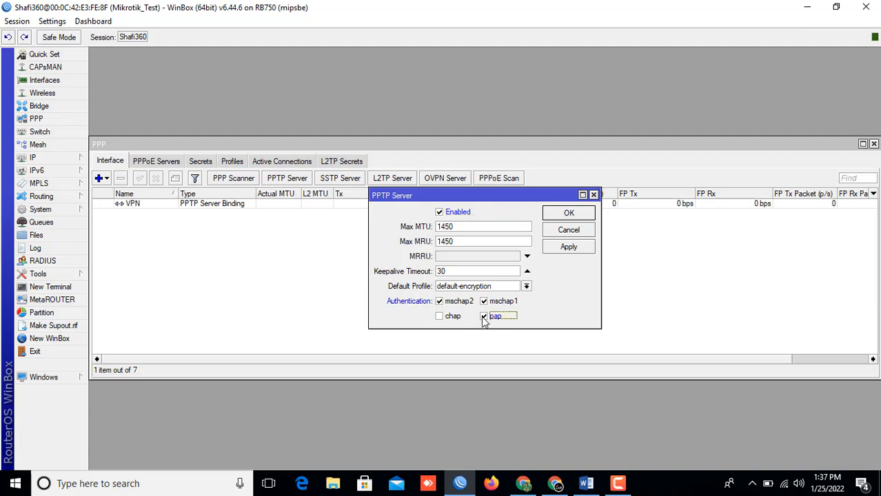
click(441, 317)
click(566, 249)
click(555, 215)
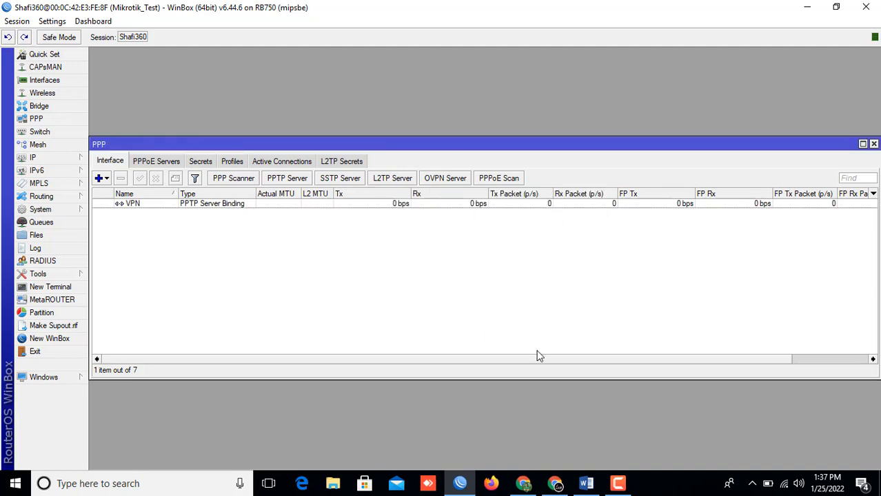
click(586, 483)
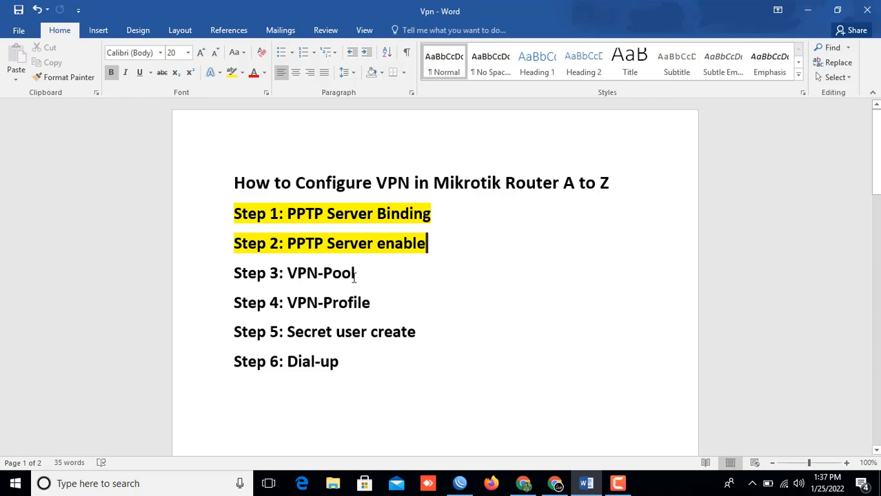
Step: Highlight the 'Step 3: VPN-Pool' line in yellow, then switch back to WinBox
drag(236, 273, 356, 271)
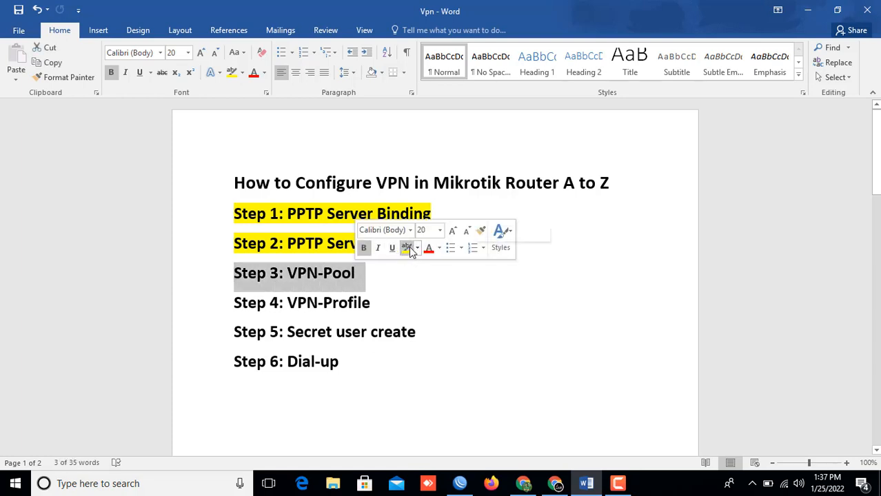
click(407, 249)
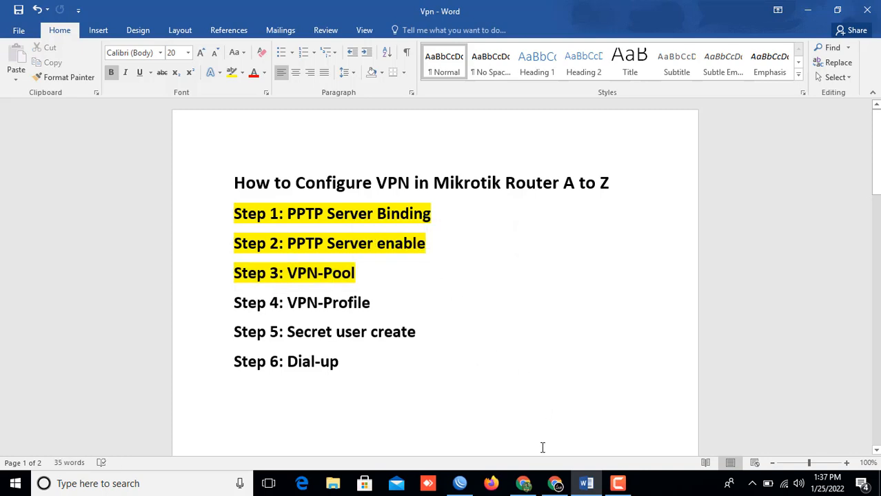
click(464, 484)
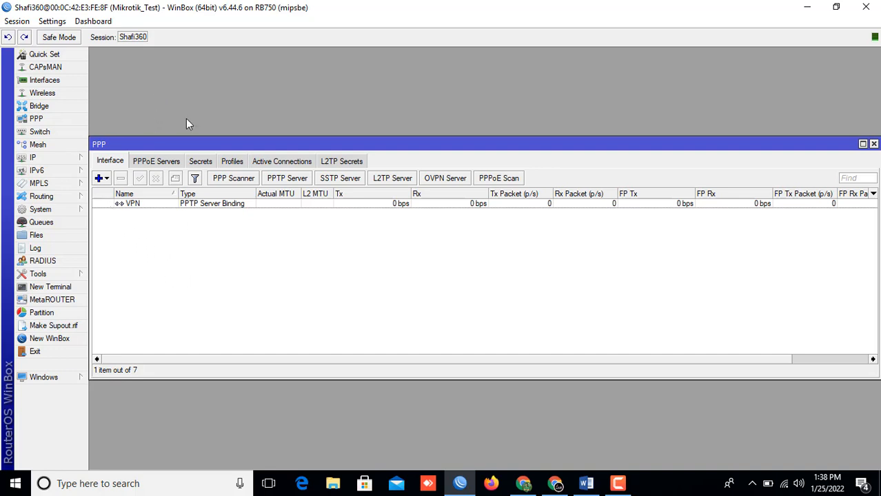
Step: Open the IP Pool list showing the three package pools and start a new pool
click(33, 159)
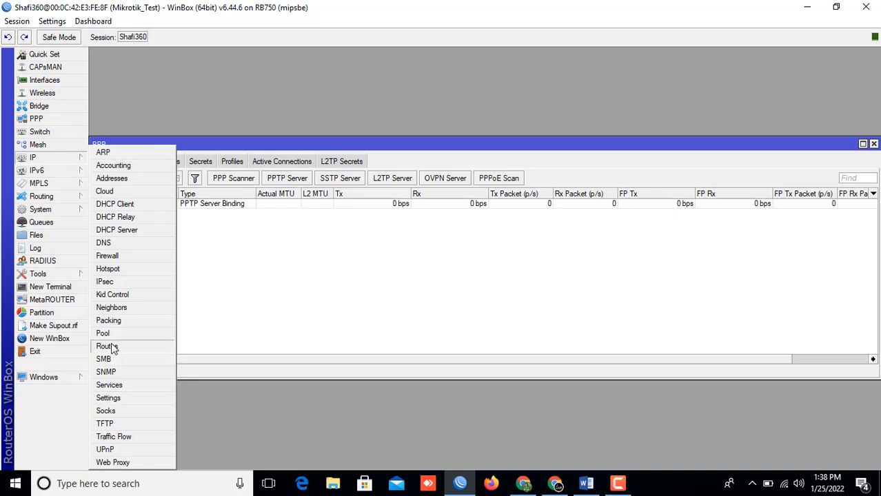
click(103, 334)
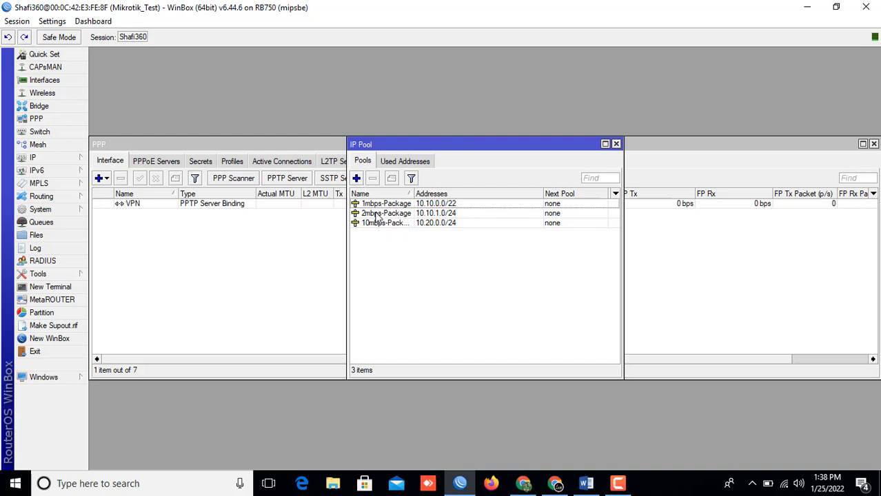
click(357, 178)
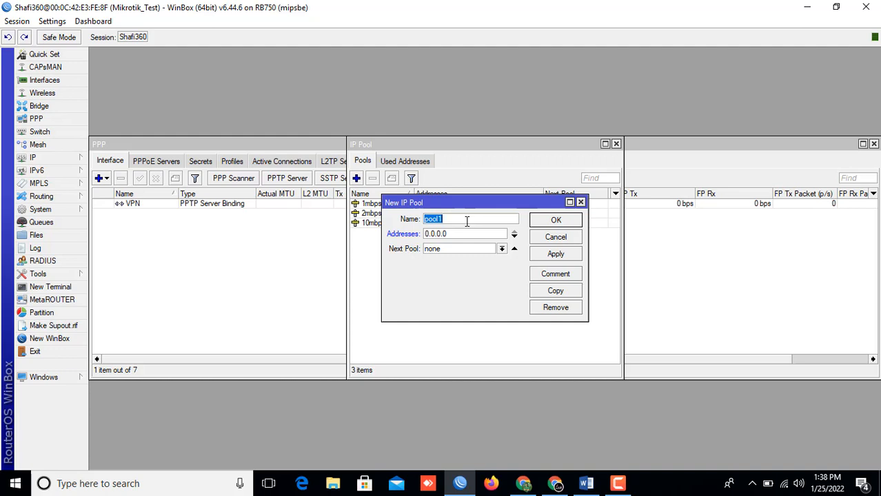
Step: Create an IP pool named VPN-Pool with addresses 192.168.100.10-192.168.100.100
text(V)
text(PN-Pool)
double_click(453, 236)
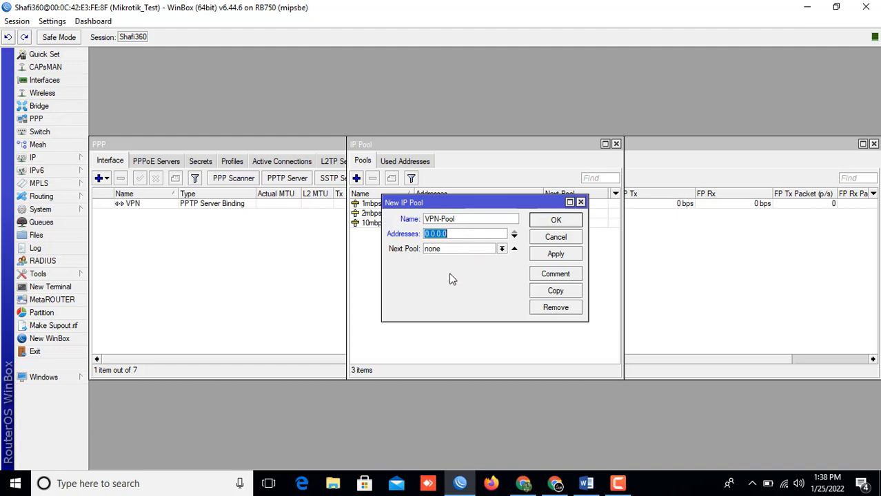
text(192.168.100.10)
text(-19)
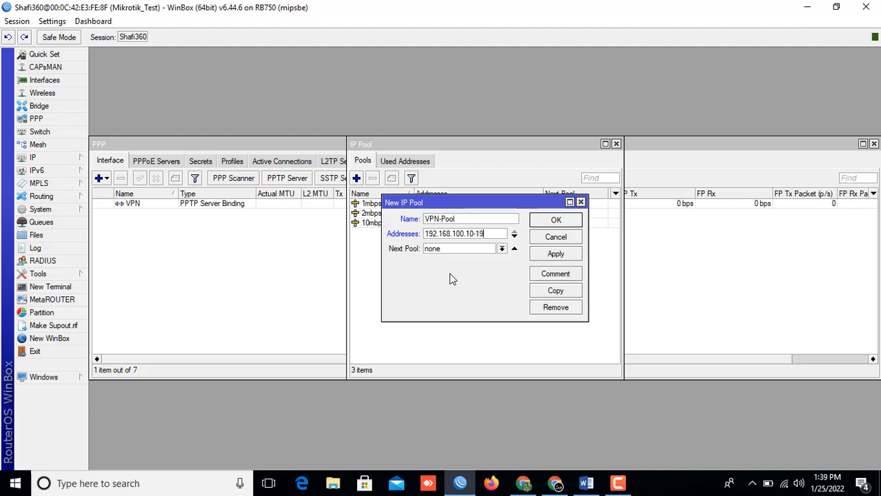
text(2.168.100)
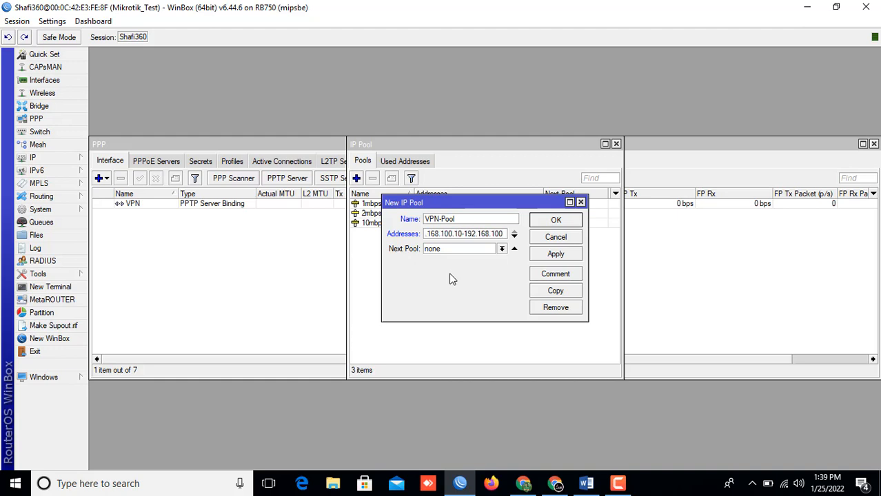
text(.100)
click(556, 254)
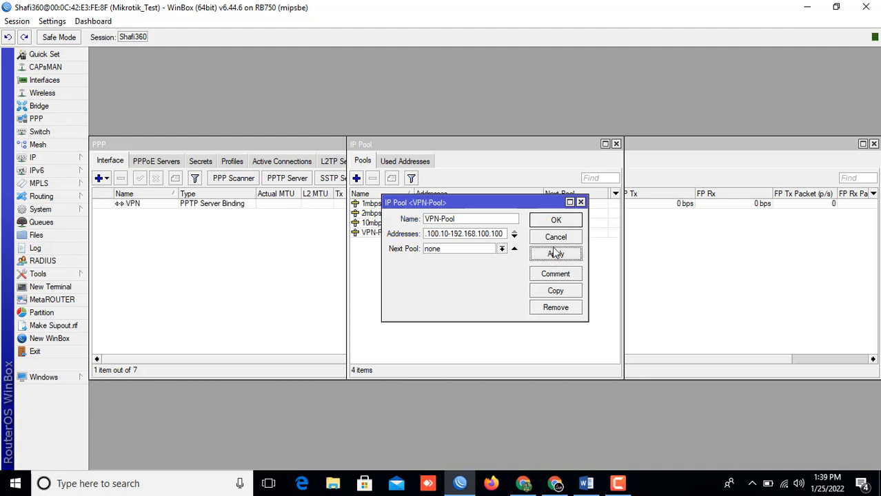
click(550, 220)
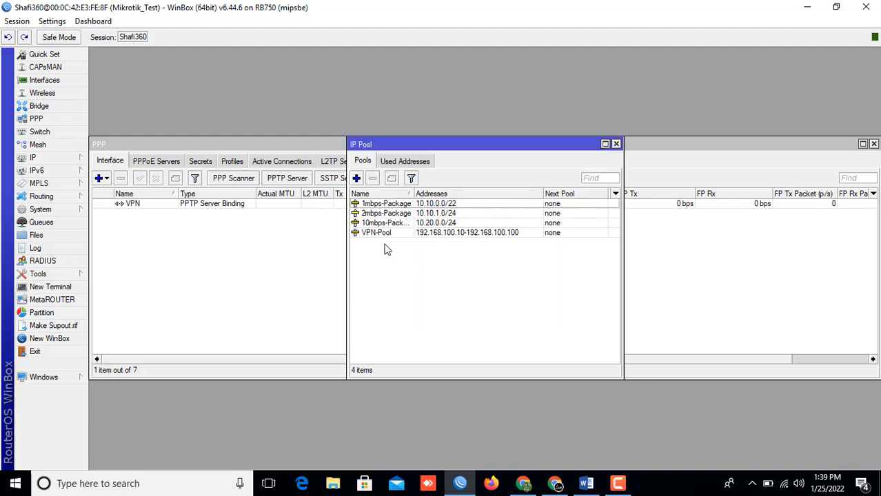
Step: Select the new VPN-Pool entry, close the IP Pool list, and return to Word
click(408, 234)
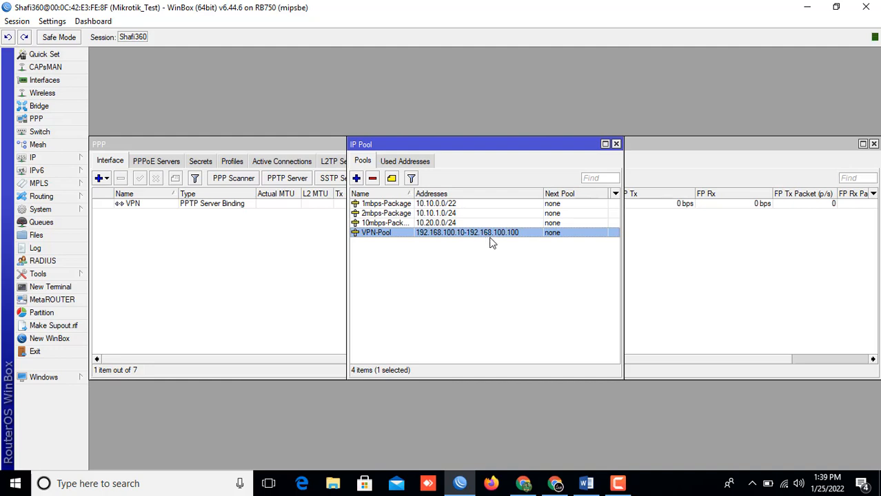
click(616, 144)
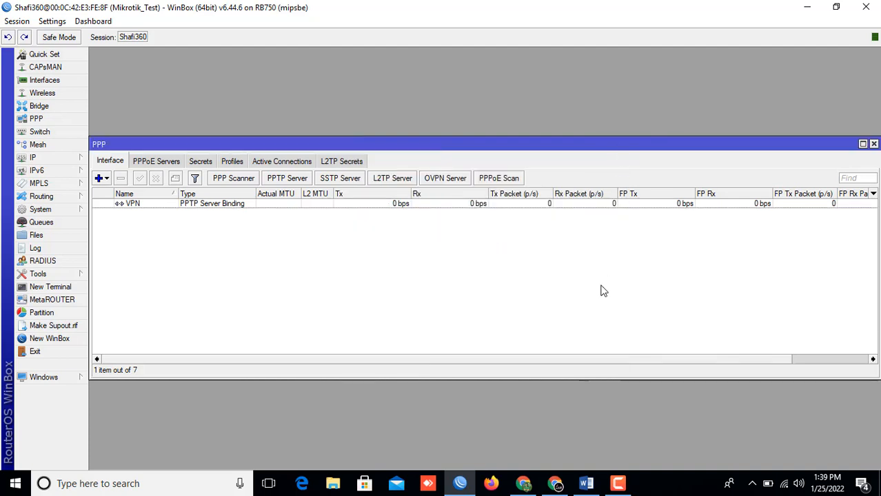
click(586, 484)
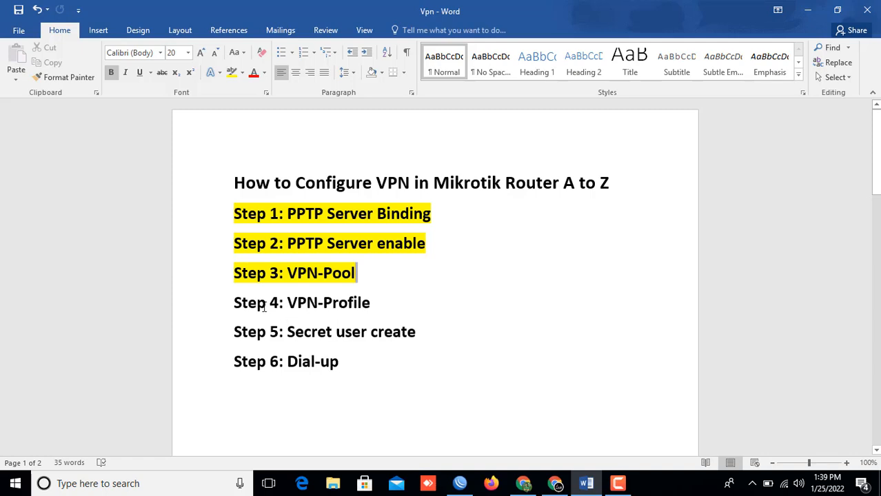
Step: Highlight the 'Step 4: VPN-Profile' line in yellow, then switch back to WinBox
drag(232, 304, 368, 300)
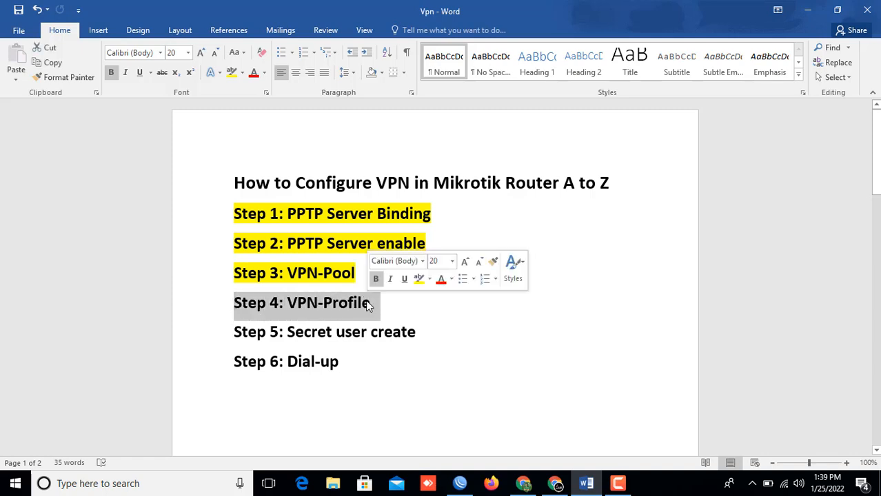
click(419, 279)
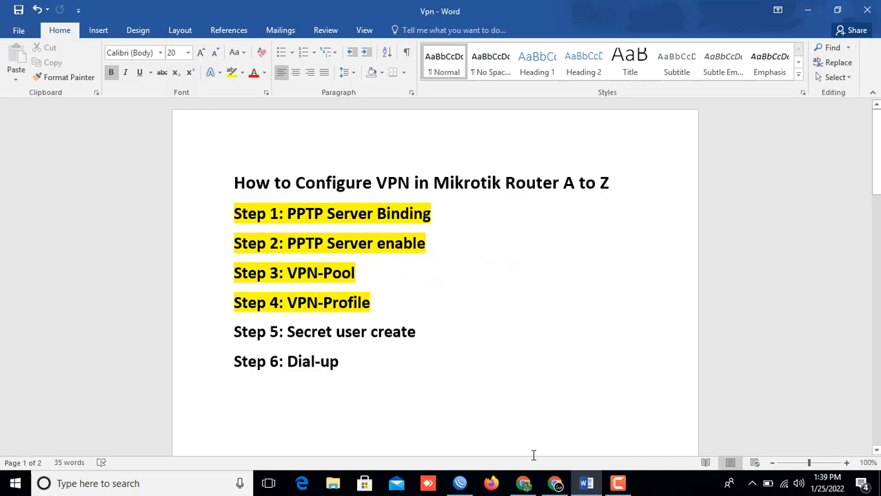
click(459, 484)
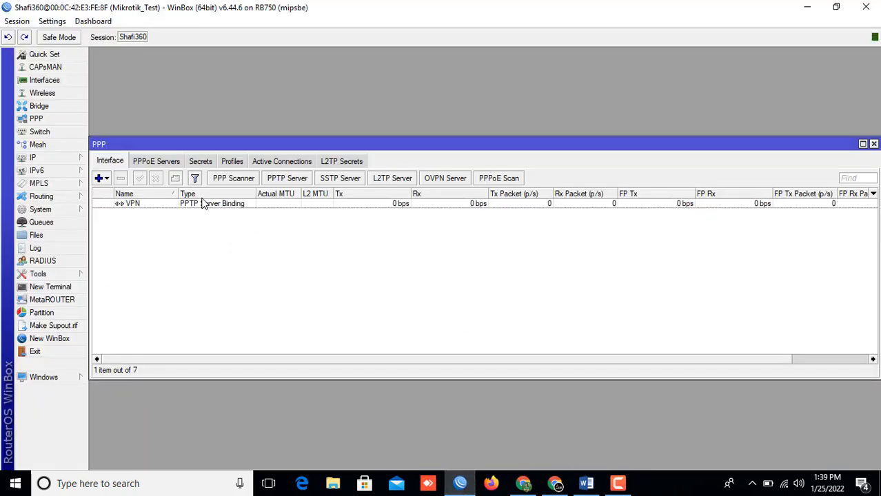
Step: Reopen PPP and show the Profiles tab with its five existing profiles
click(873, 144)
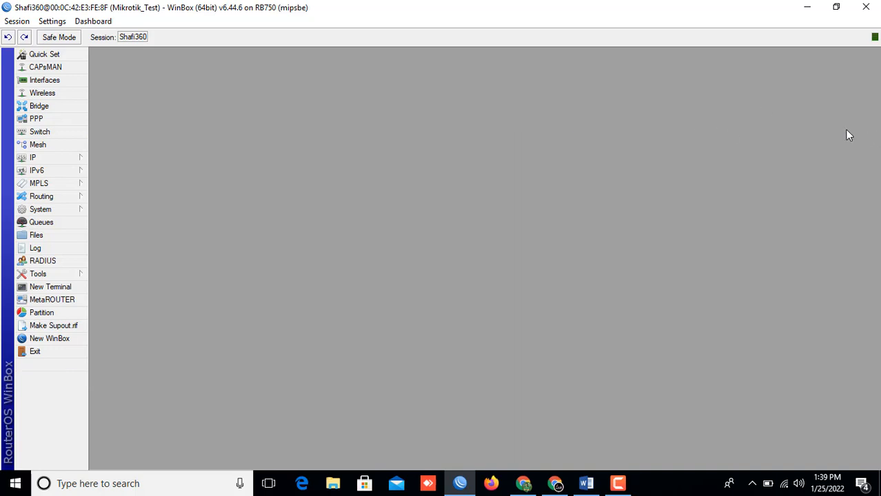
click(48, 120)
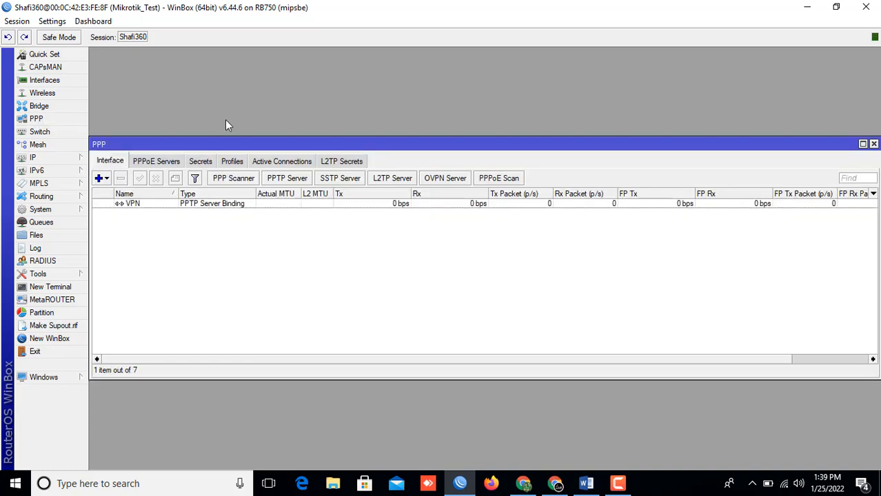
click(235, 161)
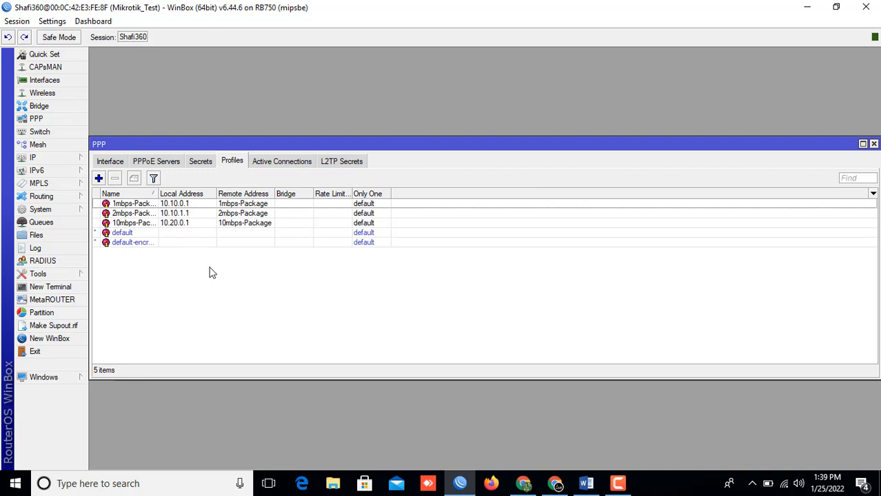
Step: Add a new PPP profile named VPN-IT with local address 192.168.100.1
click(99, 179)
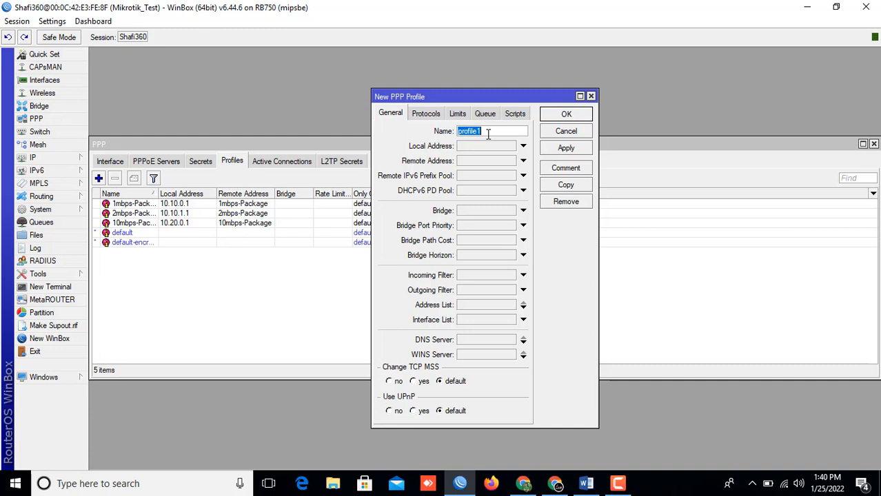
text(VPN)
text(-IT)
click(468, 148)
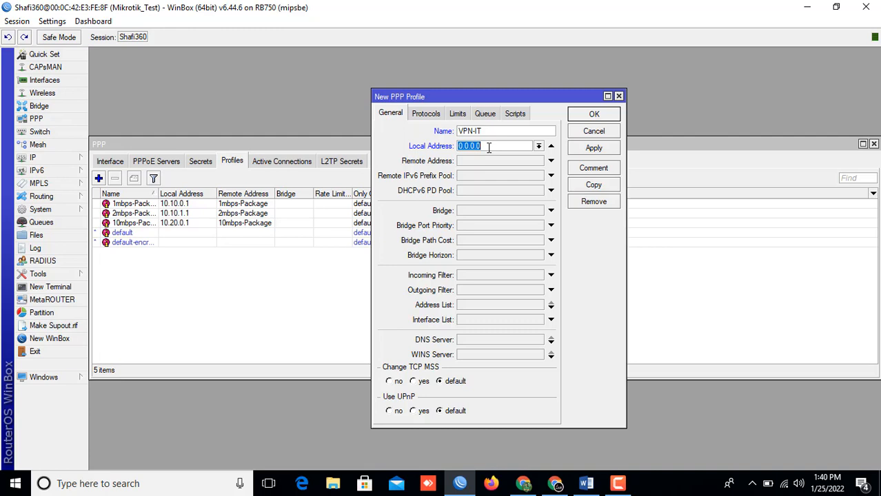
text(192.168.100.)
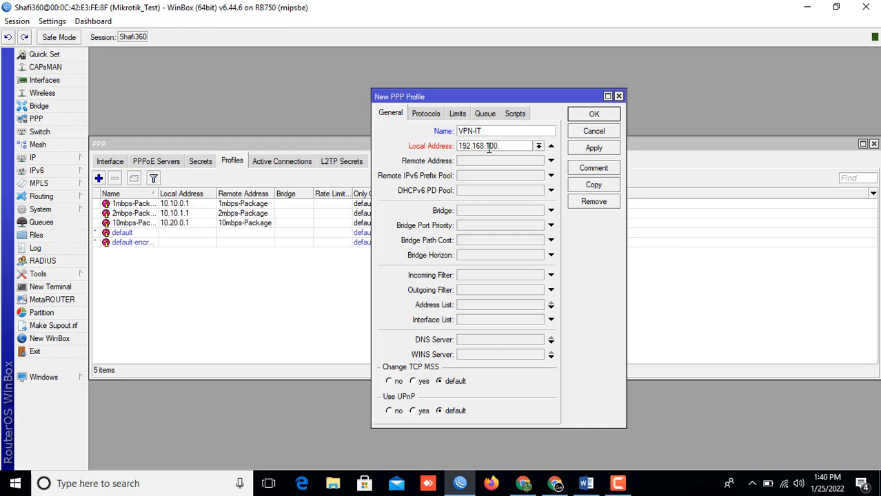
text(1)
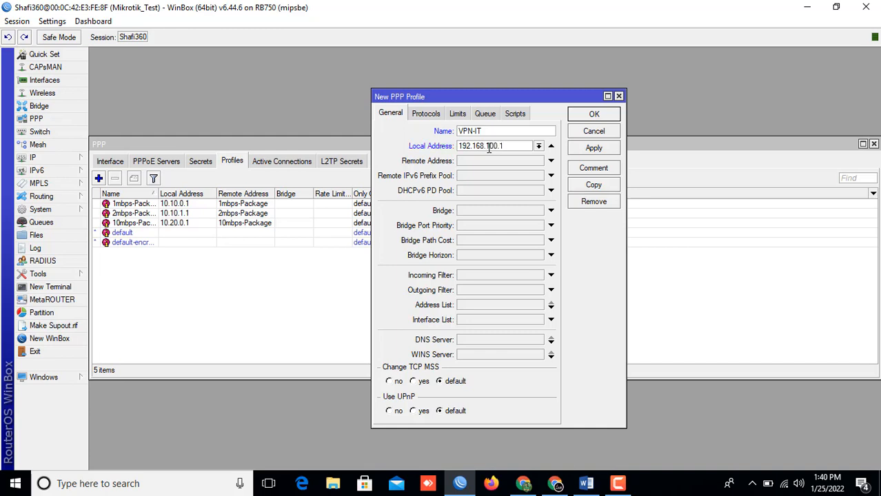
click(32, 159)
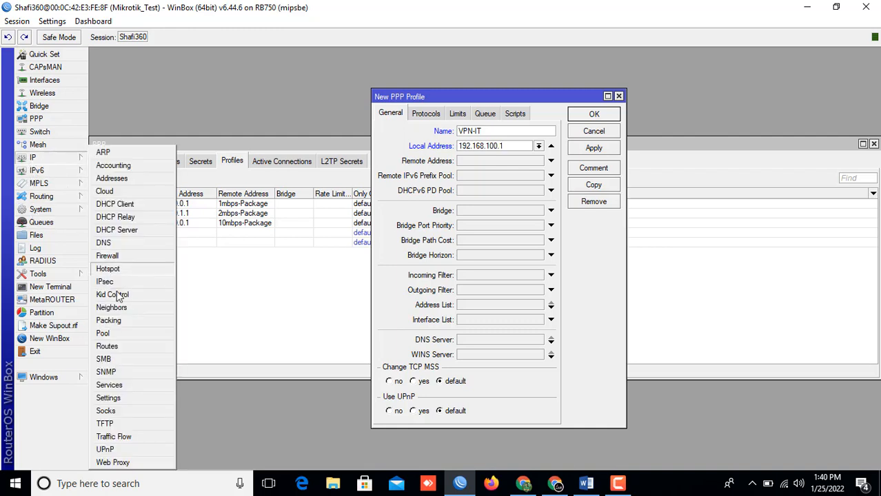
click(103, 336)
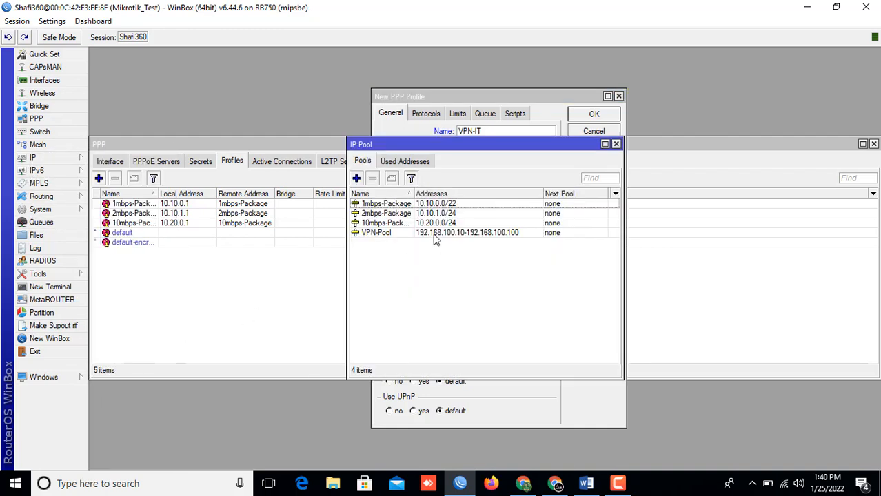
click(406, 236)
double_click(406, 237)
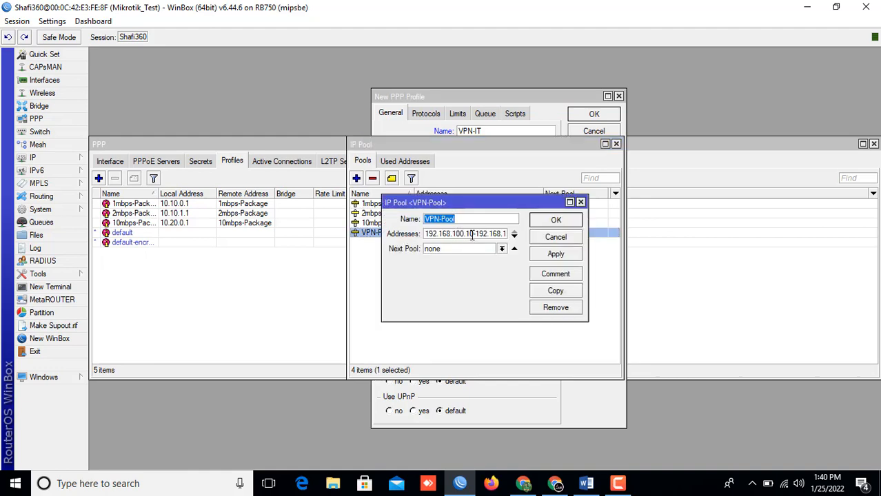
click(560, 221)
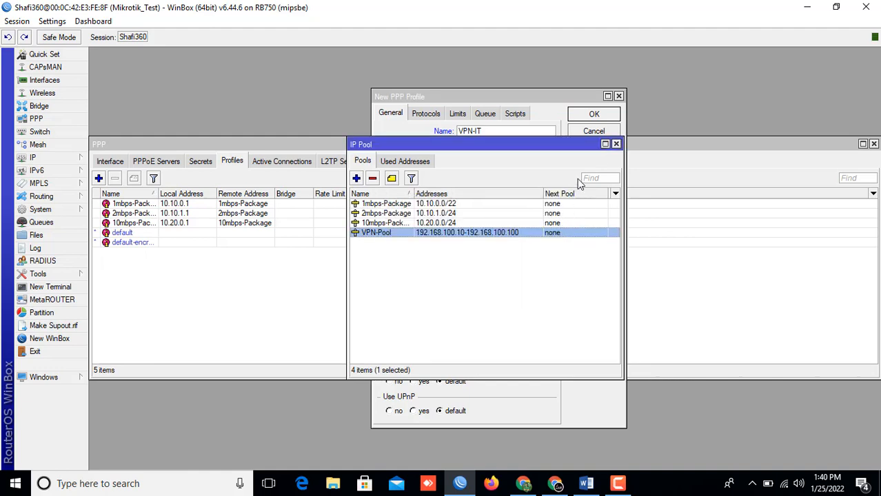
click(616, 144)
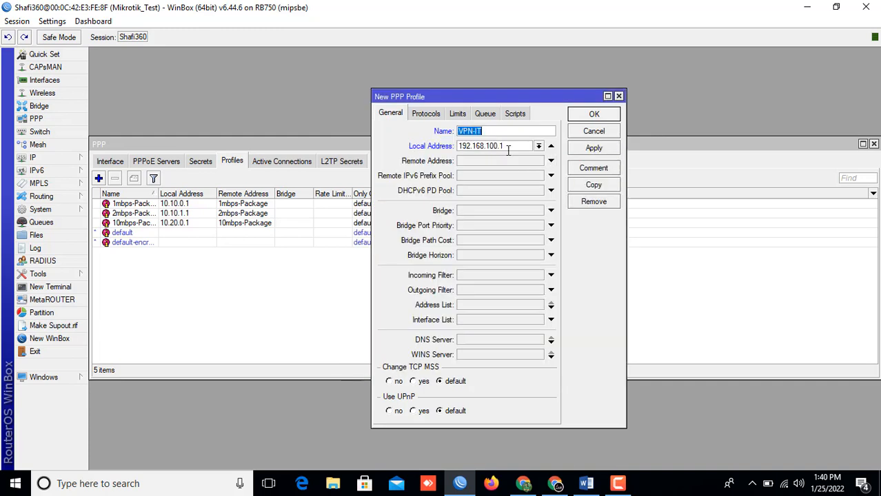
Step: Give the VPN-IT profile remote address VPN-Pool and DNS servers 8.8.8.8 and 1.1.1.1, then save it
click(469, 163)
click(539, 162)
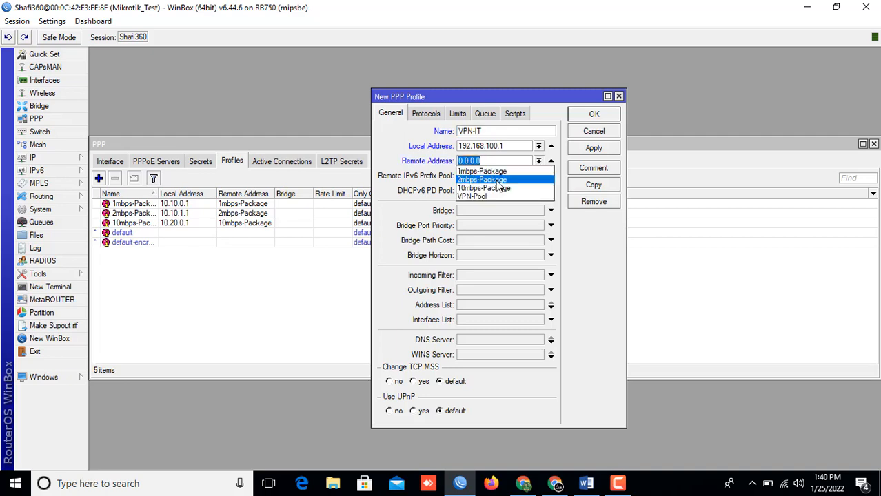
click(480, 197)
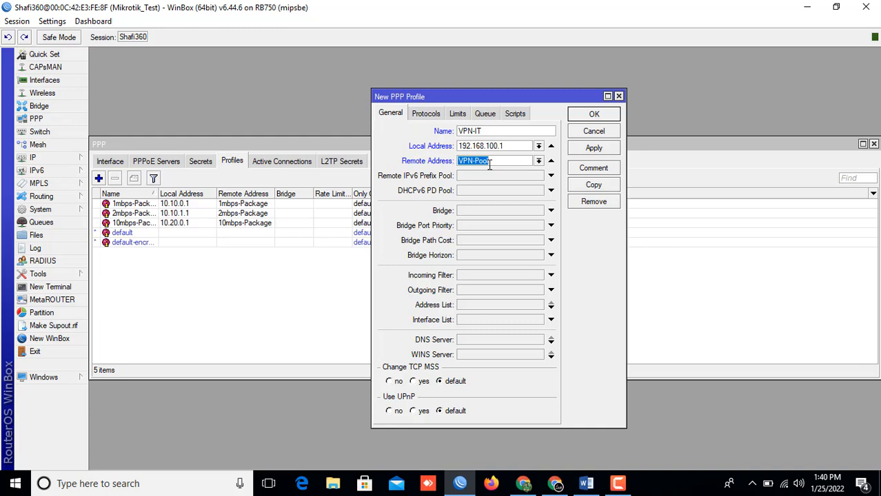
click(470, 341)
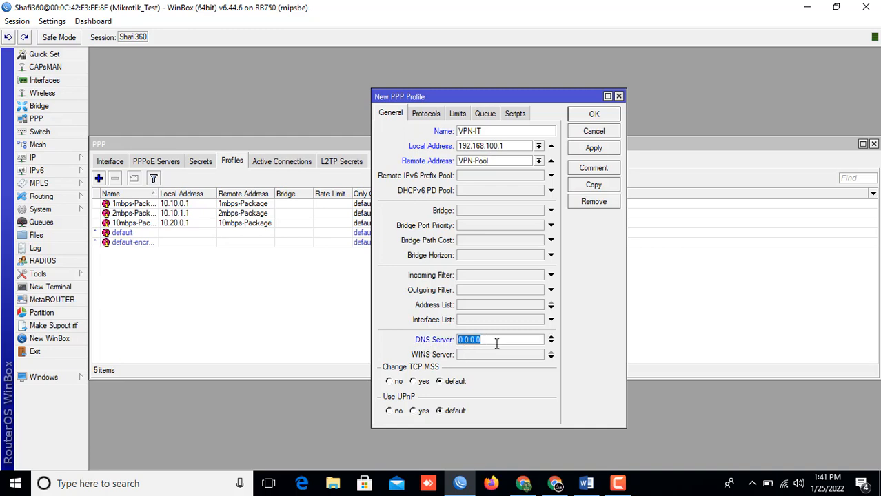
text(8.8.8.8)
click(551, 344)
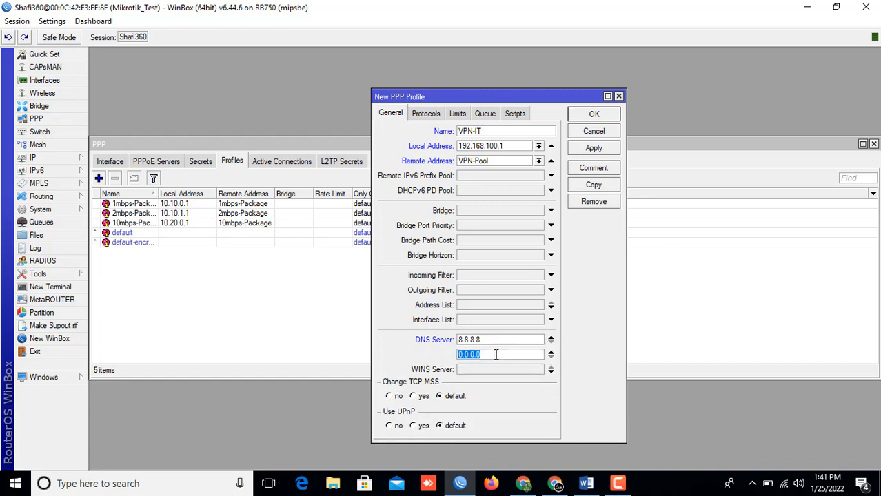
text(1.1.1.1)
click(587, 148)
click(584, 114)
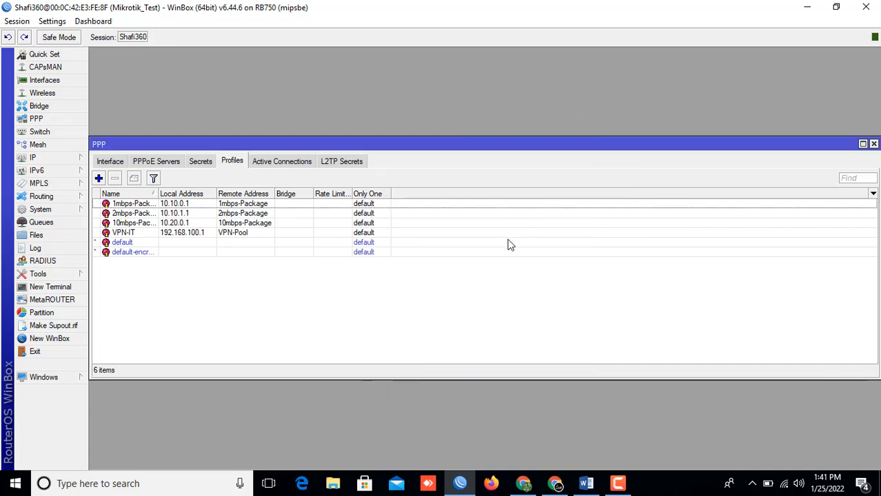
Step: Highlight Word's 'Step 5: Secret user create' line in yellow, then go back to WinBox
click(586, 484)
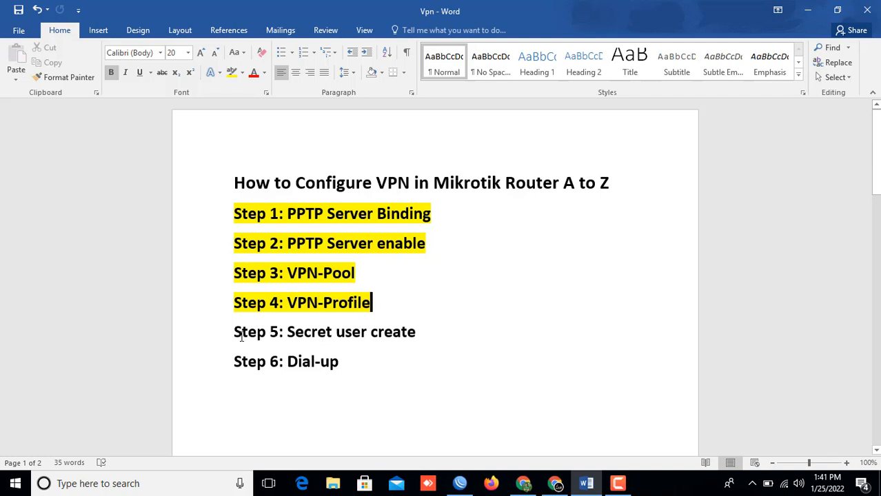
drag(232, 336, 419, 330)
right_click(398, 337)
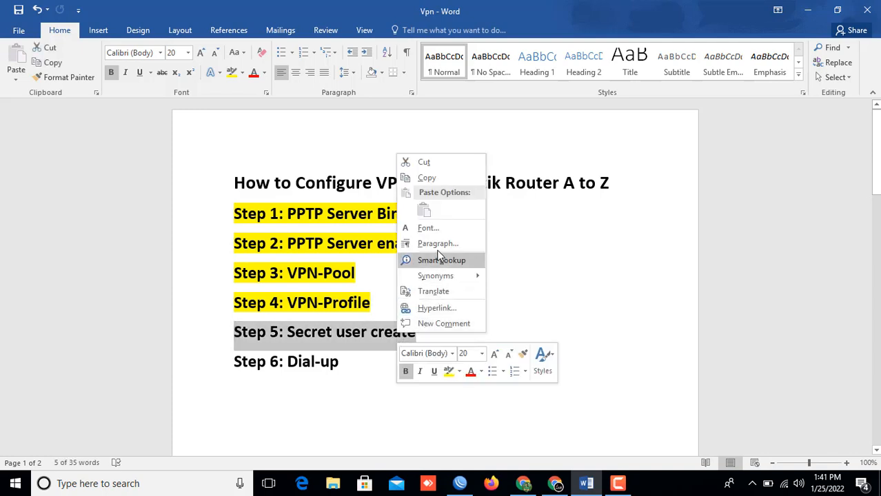
click(449, 373)
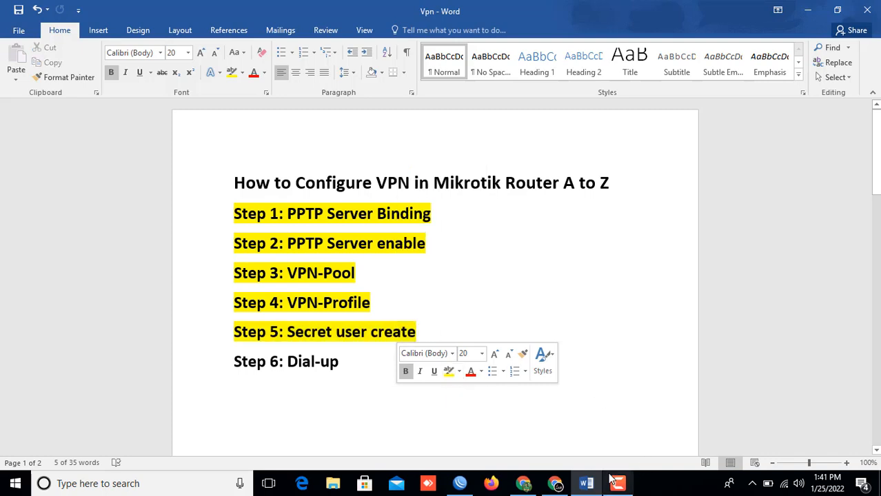
click(460, 483)
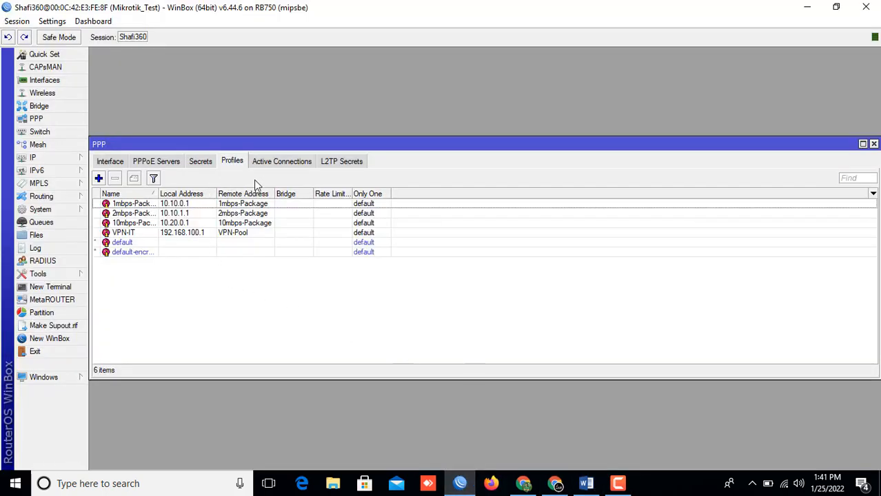
Step: Reopen the PPP window and begin a new entry in its Secrets list
click(873, 144)
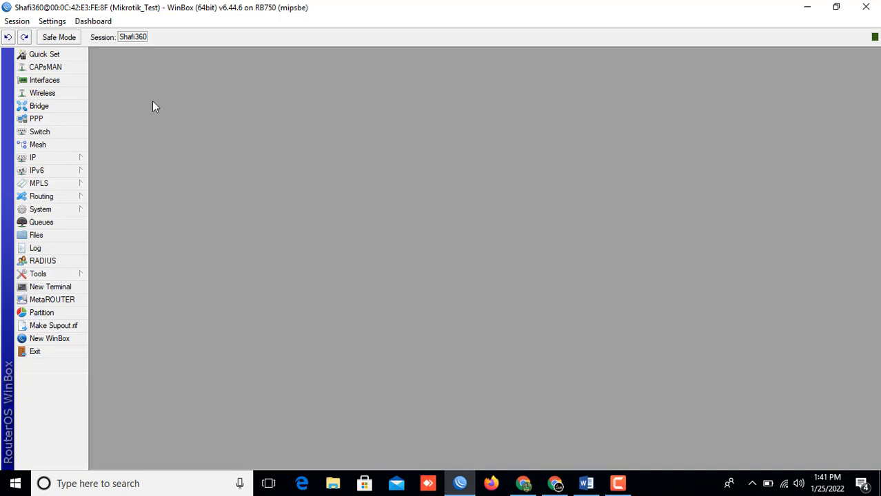
click(37, 119)
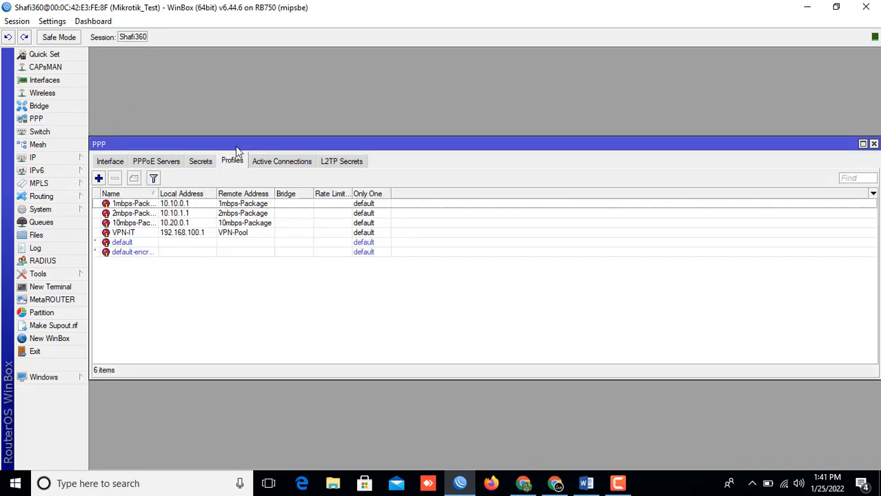
click(201, 162)
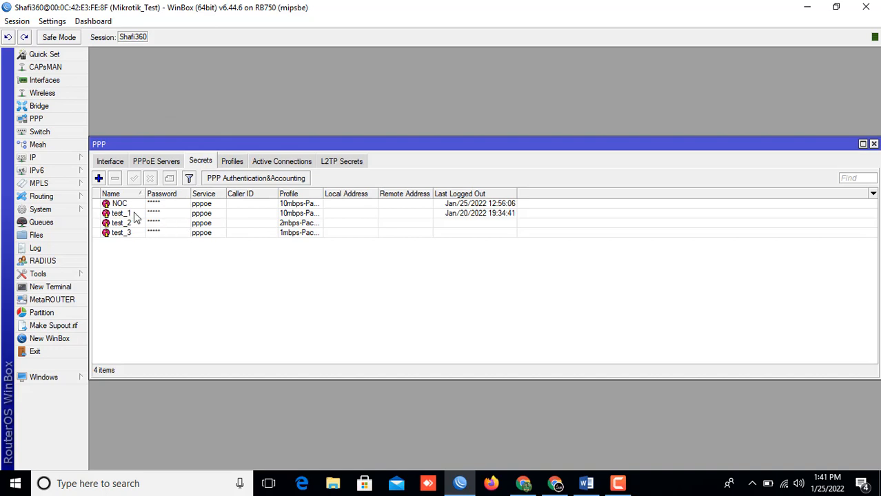
click(99, 179)
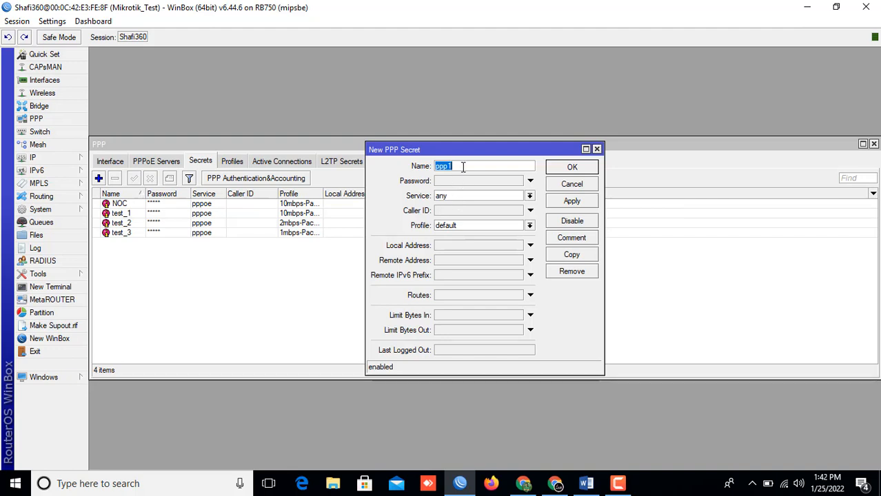
Step: Name the secret VPN with a password, service pptp and profile VPN-IT, and save it
text(VPN)
click(453, 182)
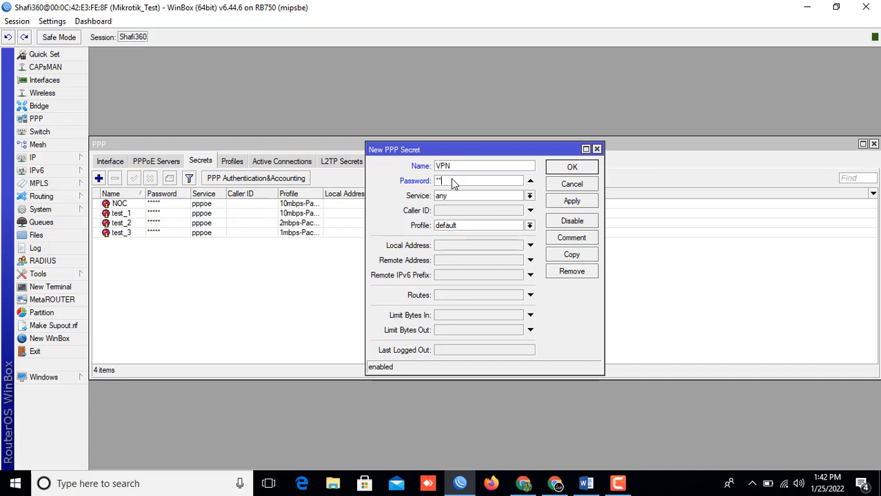
text(*)
click(531, 196)
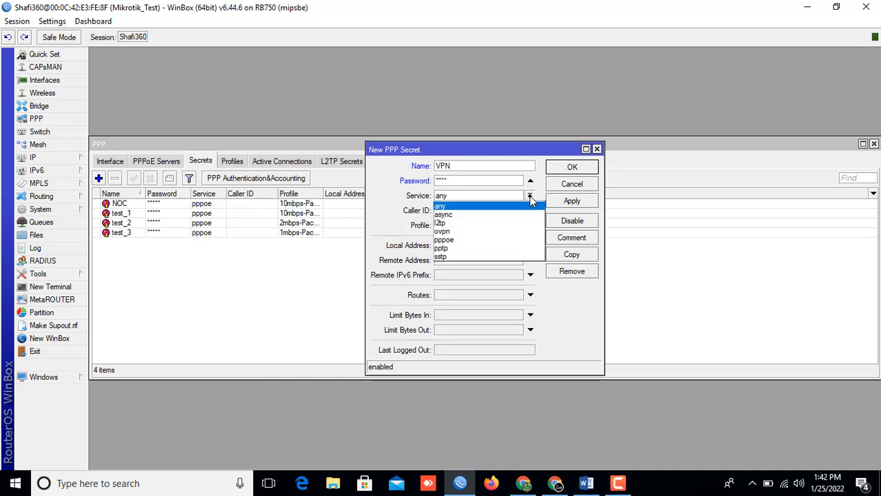
click(461, 250)
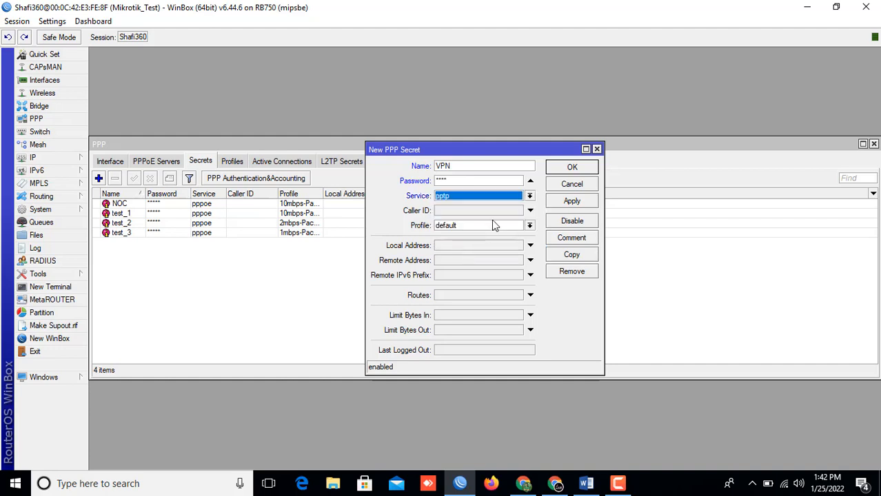
click(530, 226)
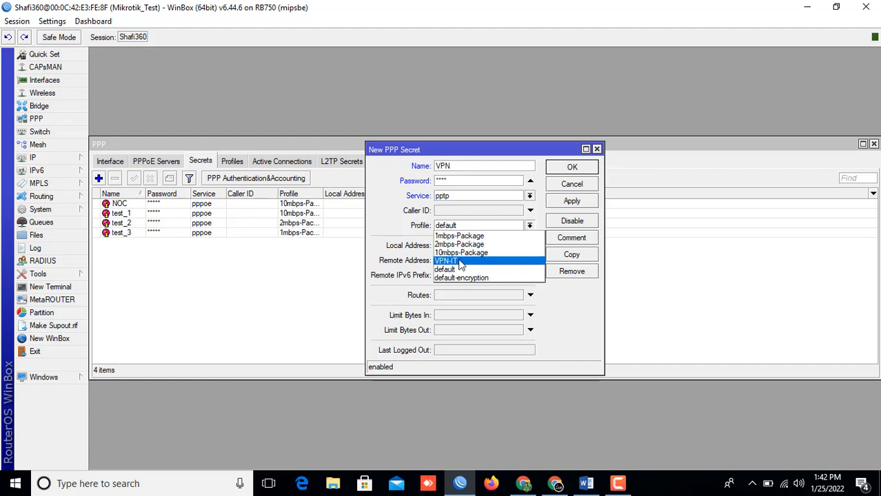
click(453, 261)
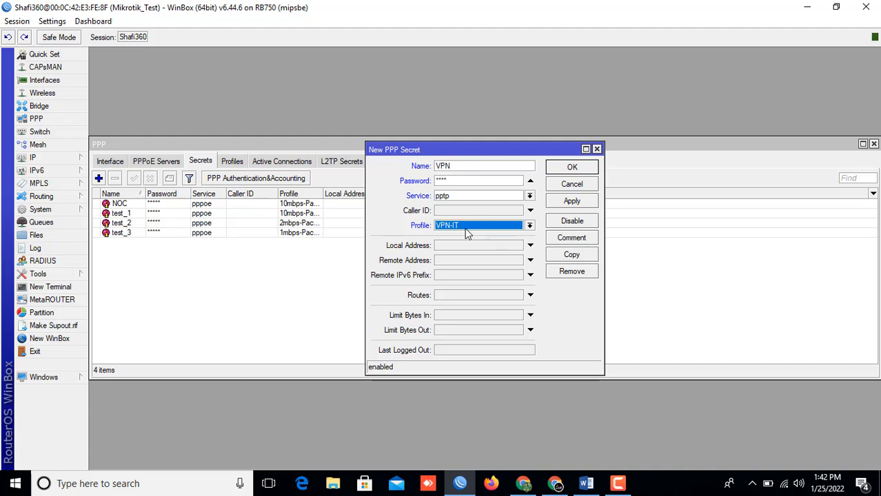
click(572, 202)
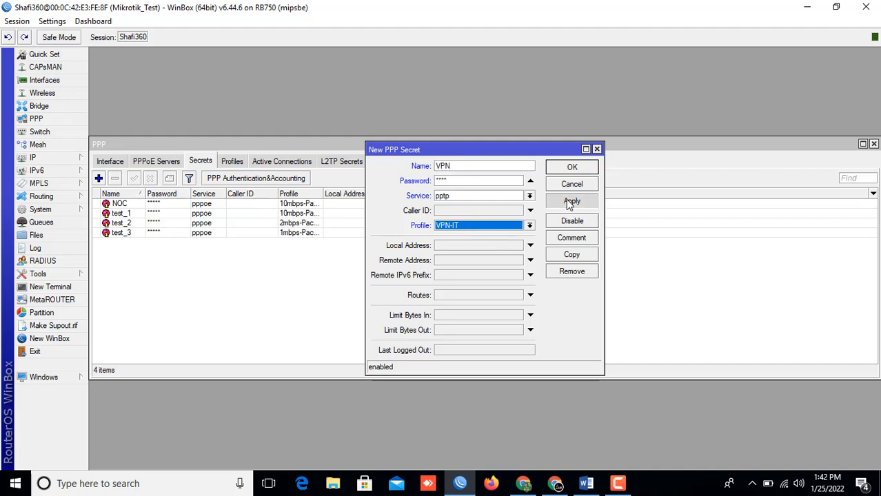
click(568, 168)
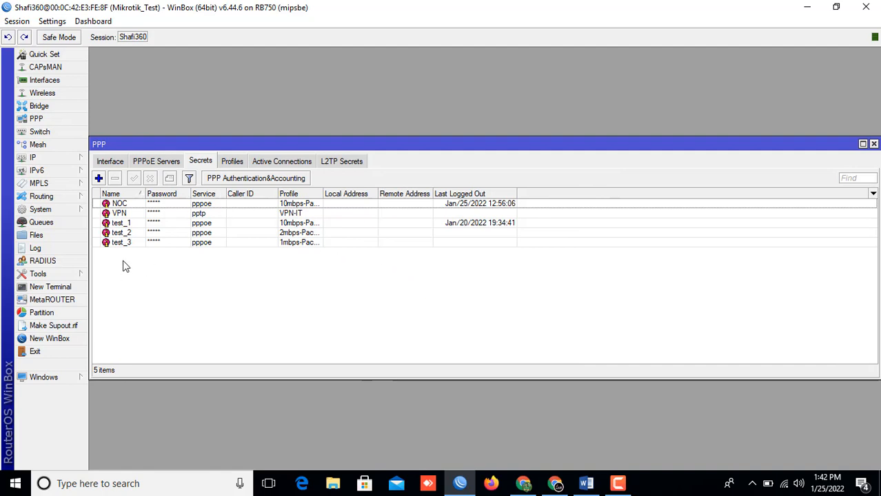
Step: Open the VPN entry in PPP Secrets to review its pptp service and VPN-IT profile
click(141, 216)
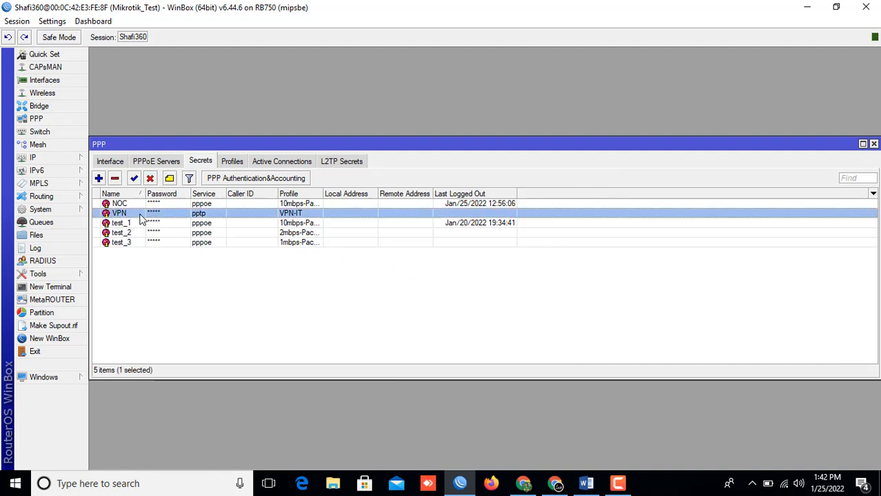
double_click(140, 217)
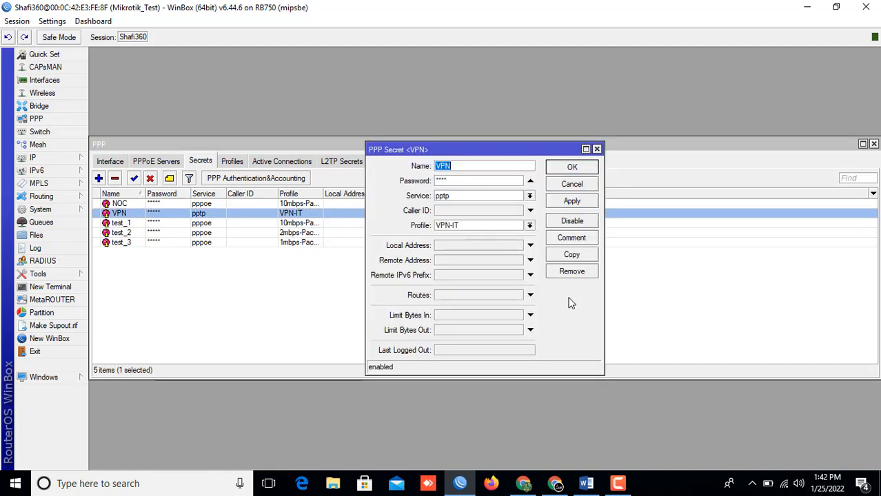
Step: Mark the 'Step 6: Dial-up' line in the Word notes with yellow highlight
click(586, 483)
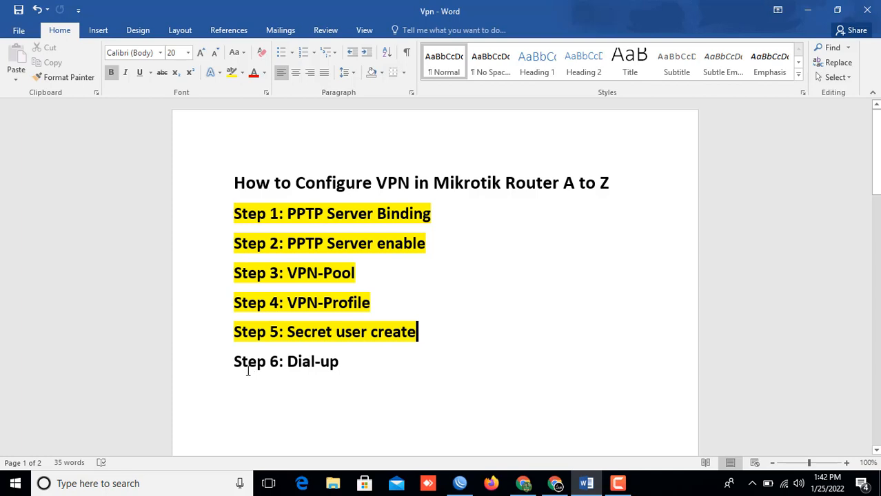
mouse_move(233, 361)
mouse_down()
mouse_move(358, 360)
mouse_move(350, 371)
mouse_up()
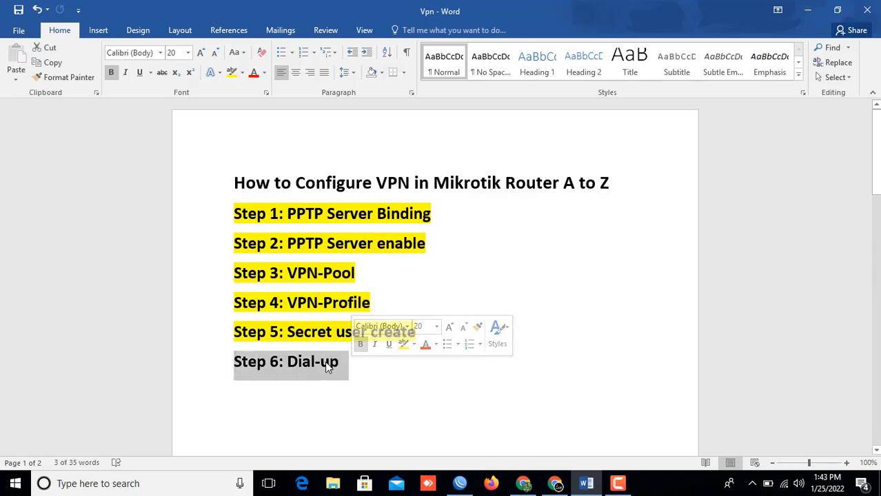
click(404, 345)
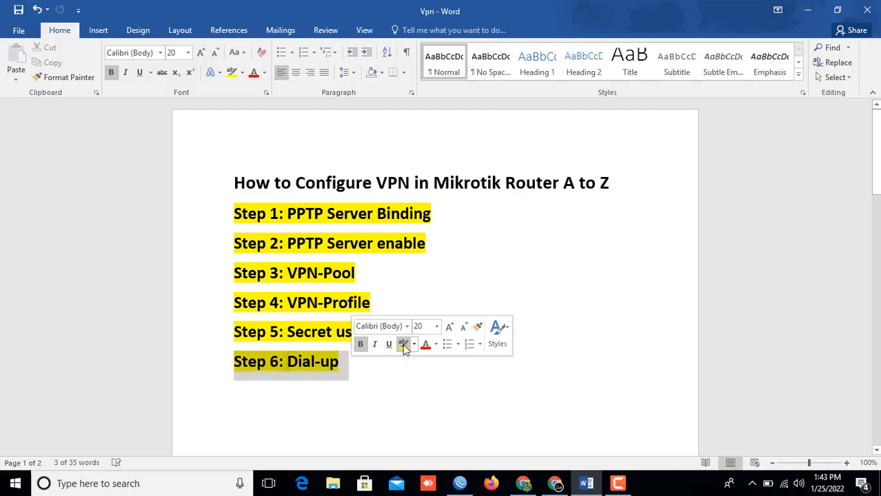
key(Right)
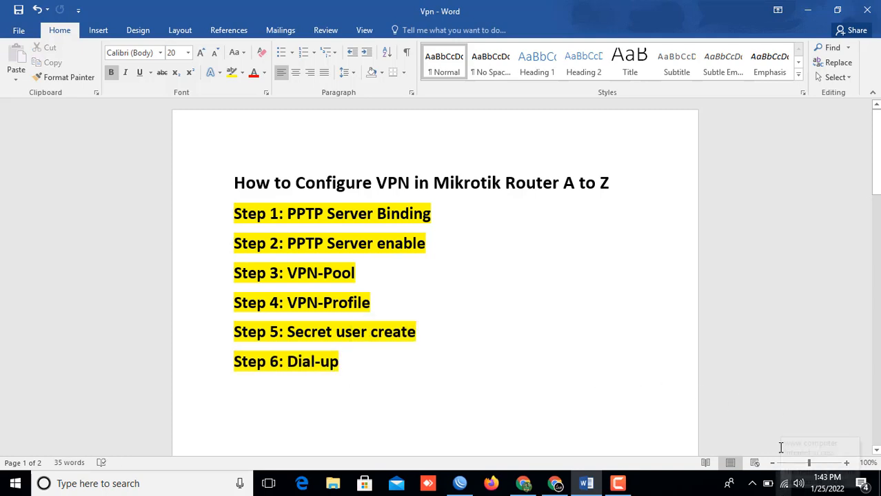
mouse_move(785, 492)
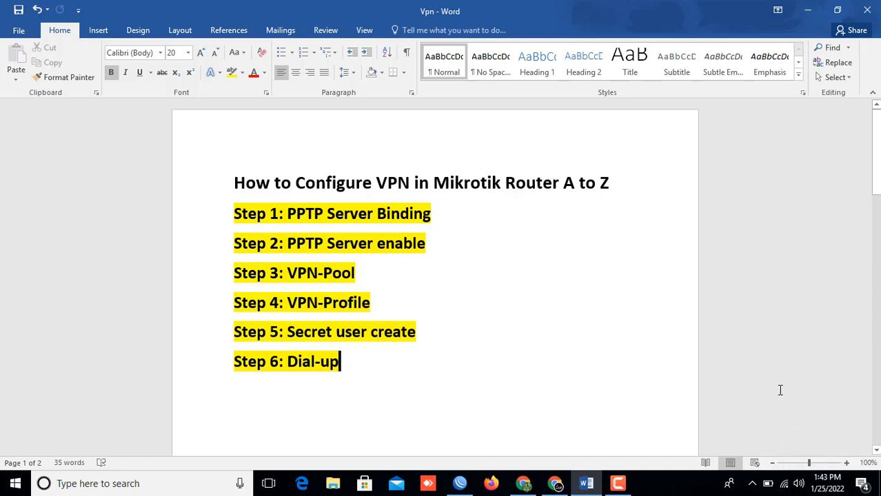
Step: Reach the VPN page through the tray network icon's Network & Internet settings
right_click(786, 482)
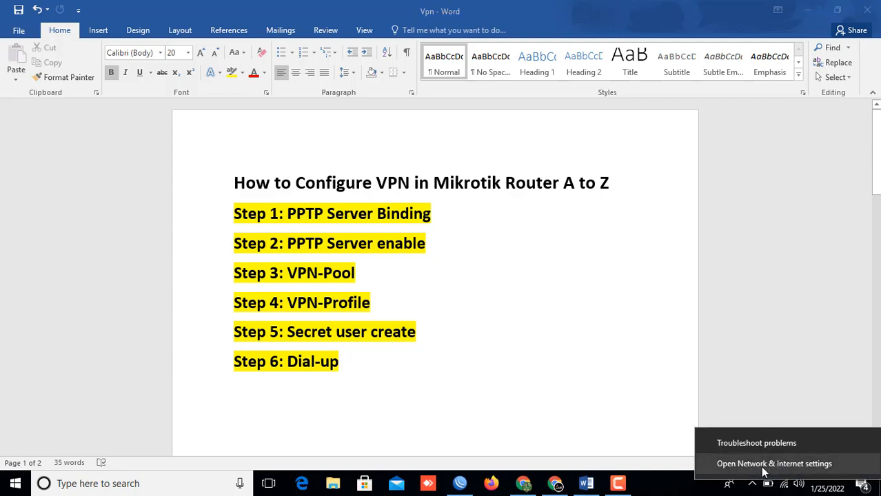
click(797, 468)
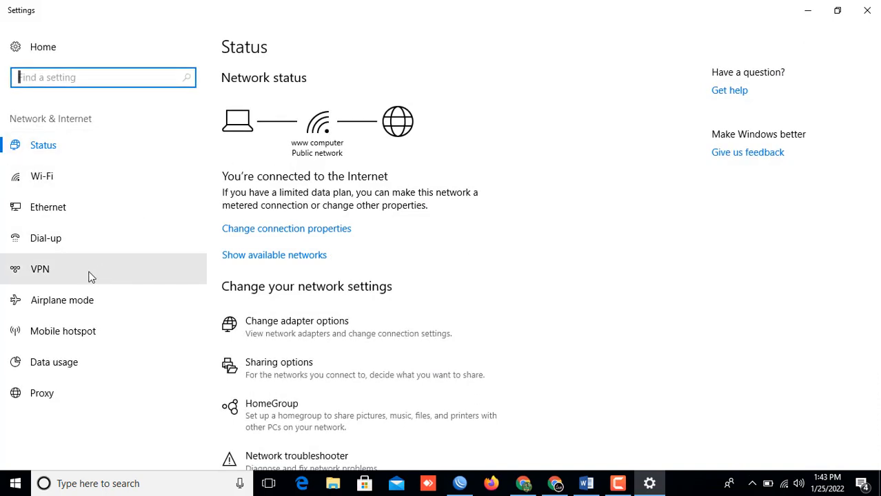
click(42, 272)
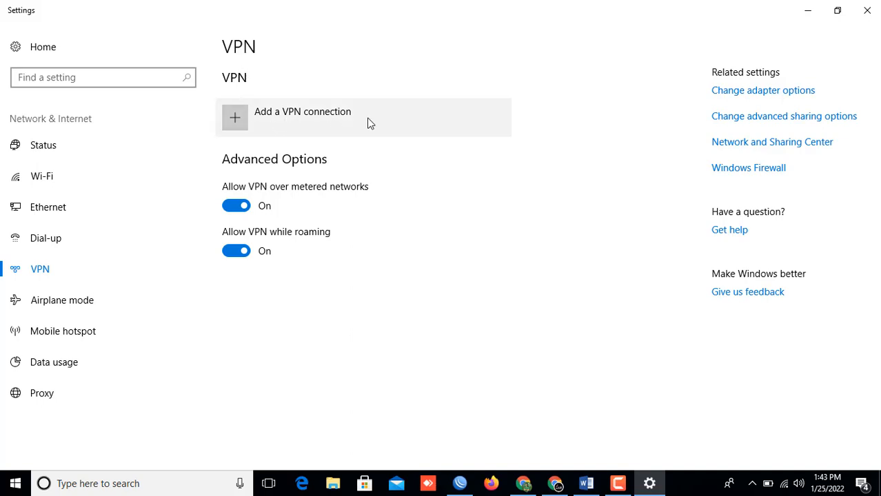
Step: Start a new VPN connection with the Windows (built-in) provider and enter its connection name
click(237, 120)
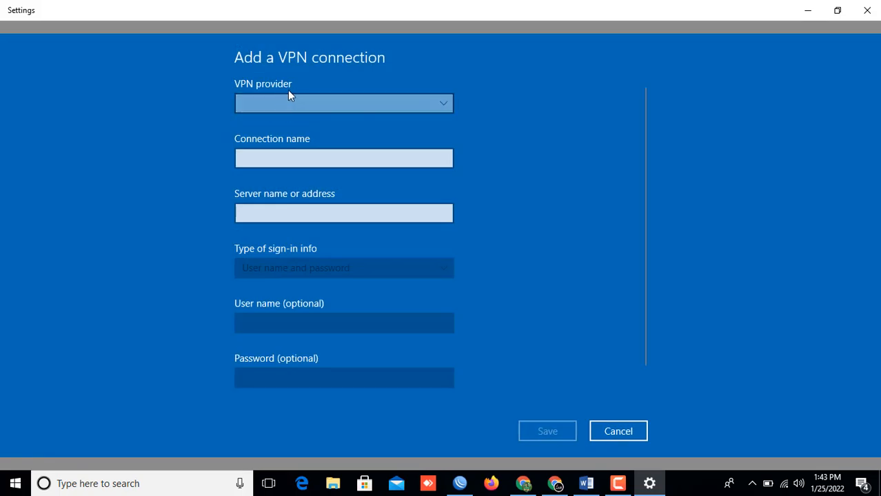
click(431, 103)
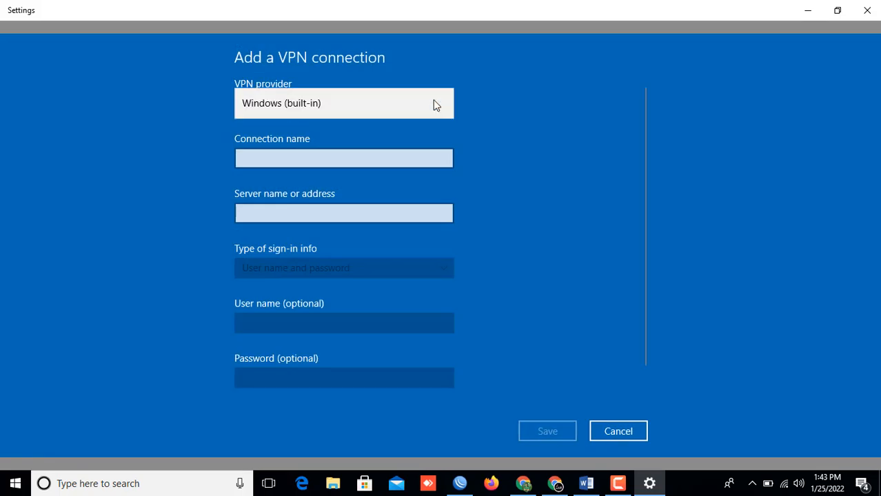
click(295, 104)
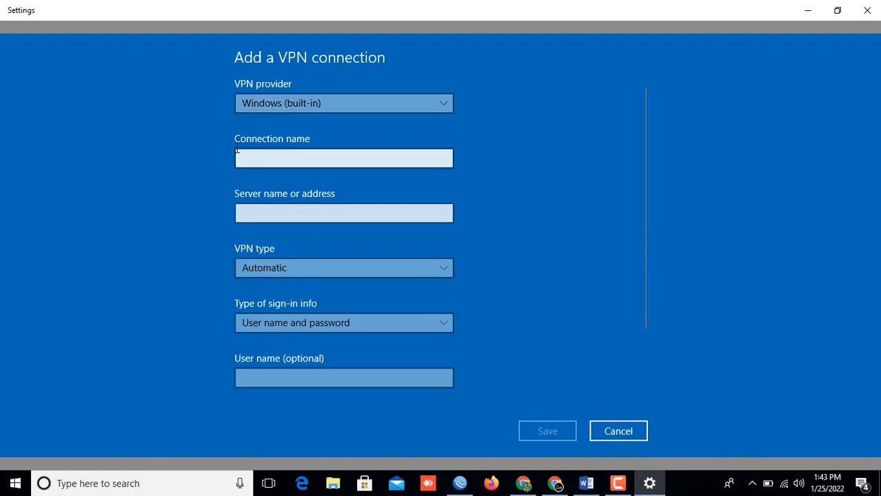
click(284, 160)
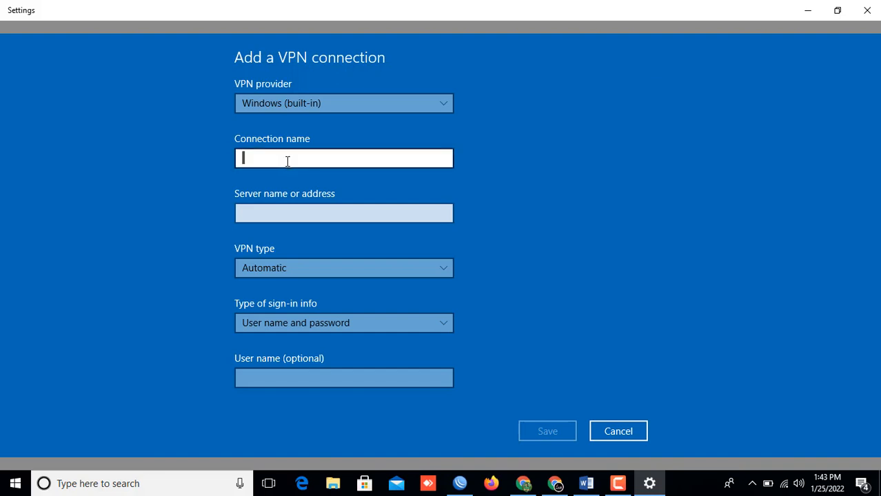
text(Shafi360)
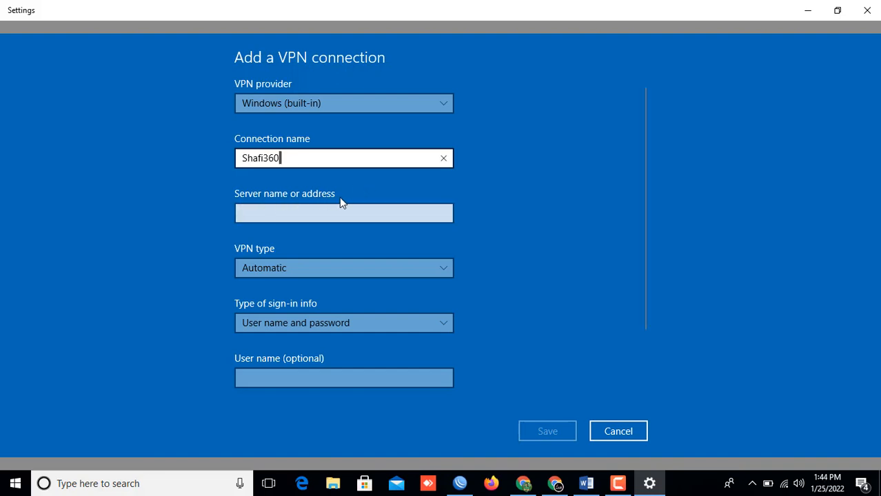
click(304, 215)
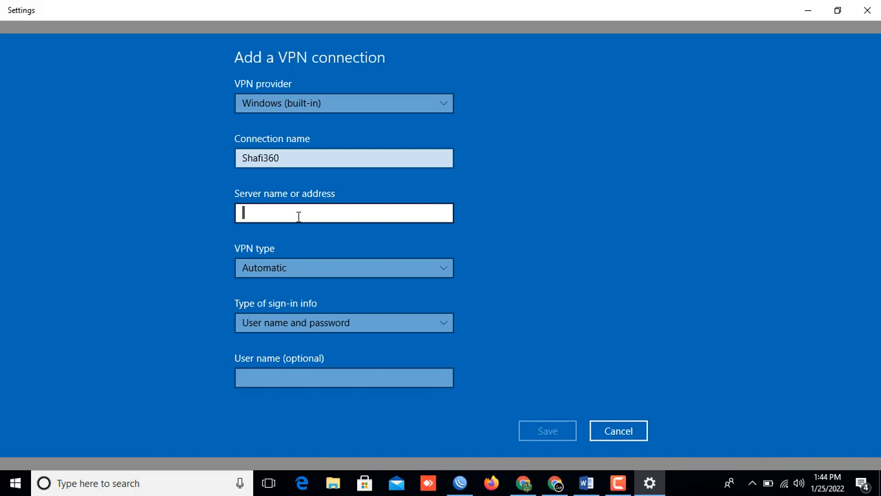
Step: Copy the WAN address 103.78.190.242/30 from WinBox's IP Addresses list, then return to Settings
click(460, 484)
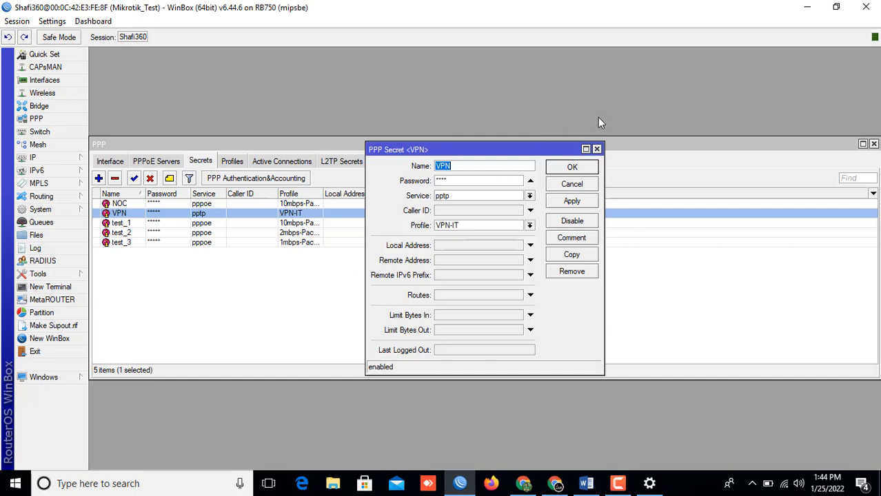
click(573, 167)
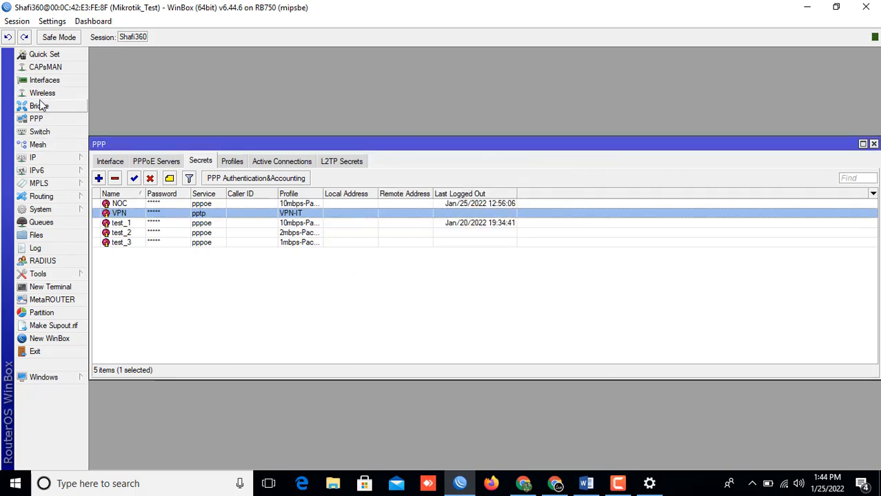
click(35, 159)
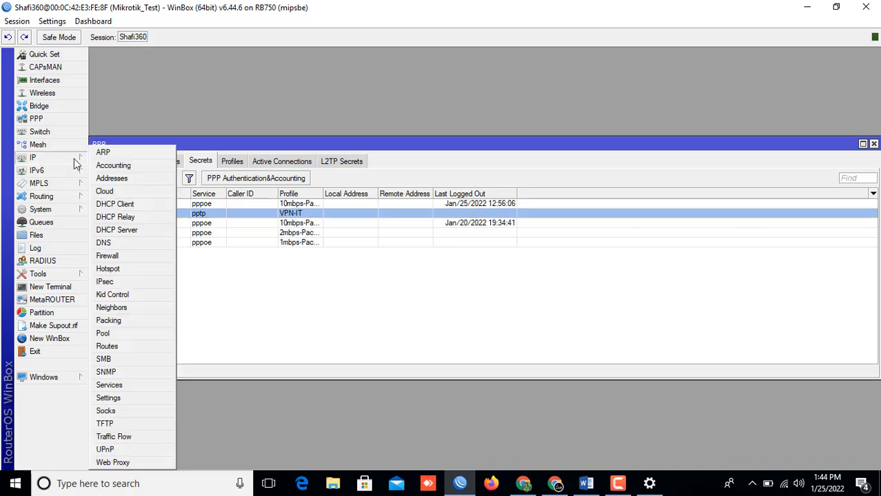
click(112, 180)
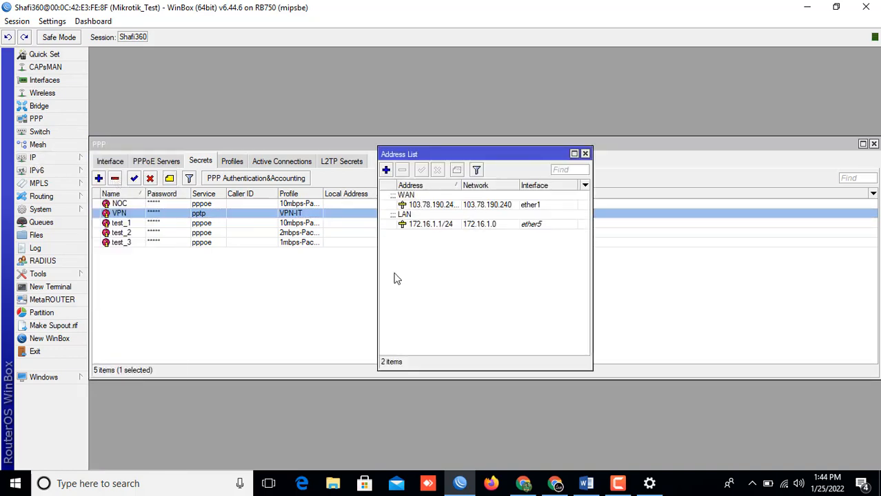
double_click(446, 206)
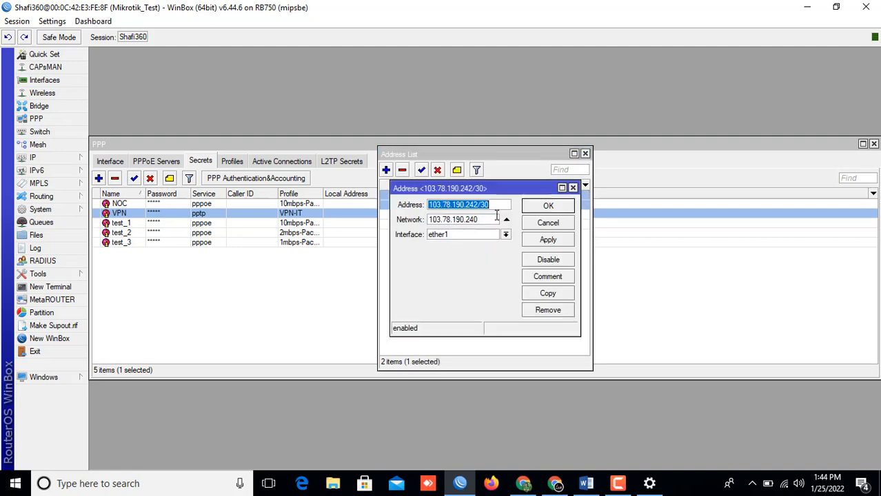
right_click(464, 205)
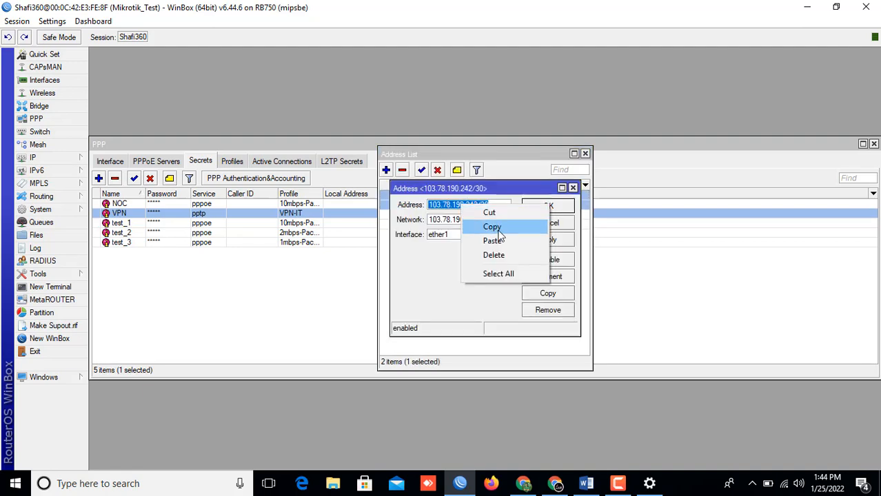
click(491, 228)
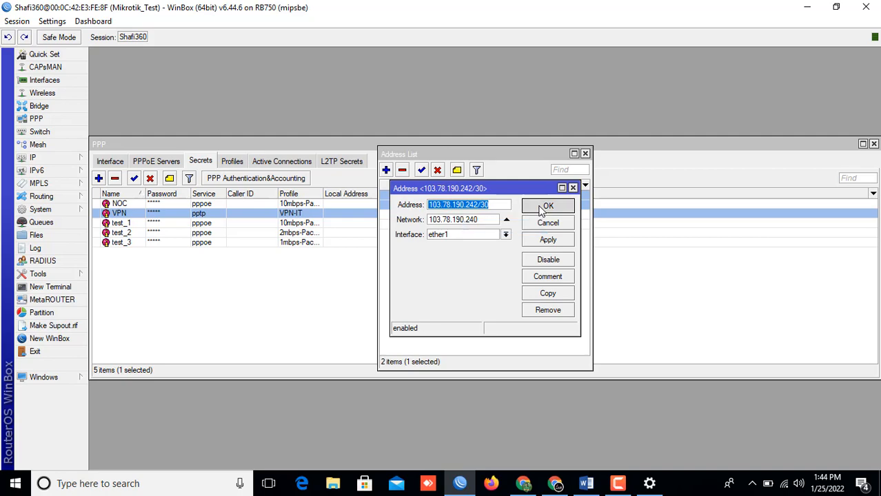
click(547, 205)
click(586, 153)
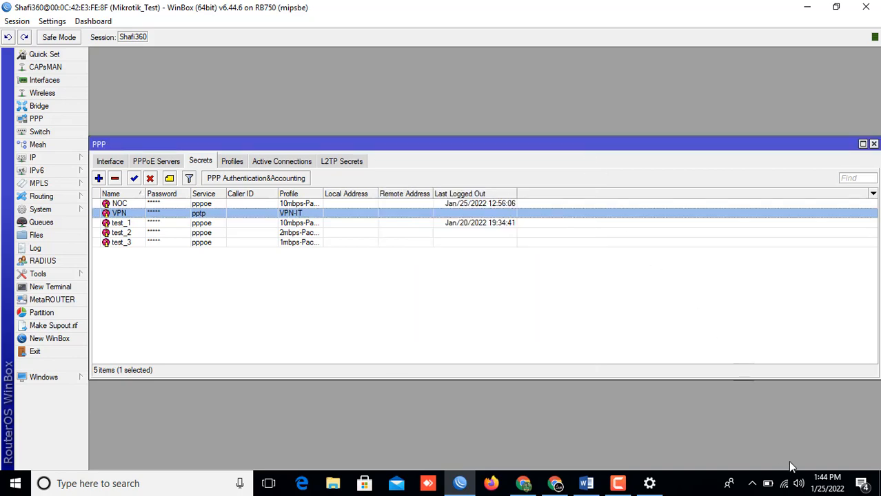
click(655, 481)
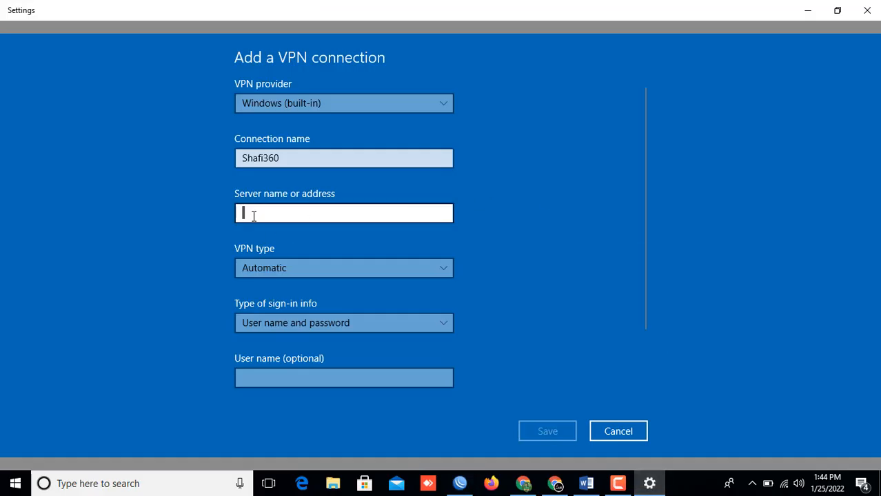
Step: Paste the WAN address as the server, trimming /30 to leave 103.78.190.242
right_click(286, 219)
click(256, 202)
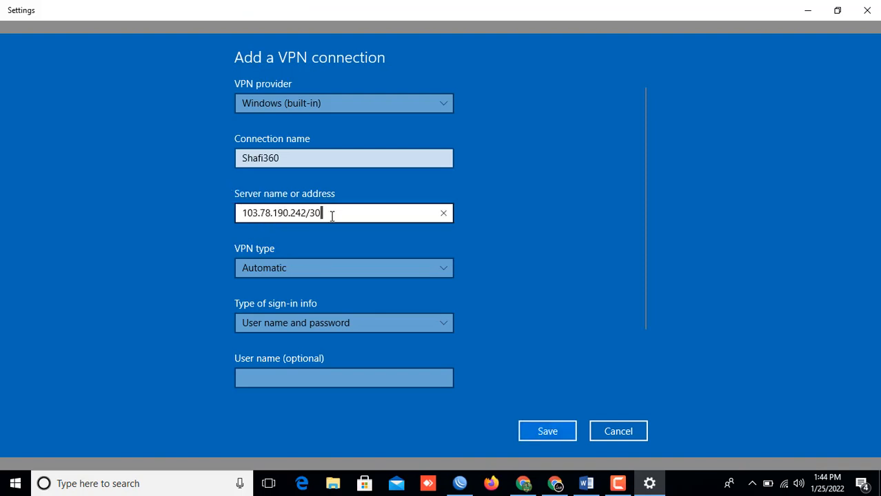
key(BackSpace)
key(BackSpace)
key(BackSpace)
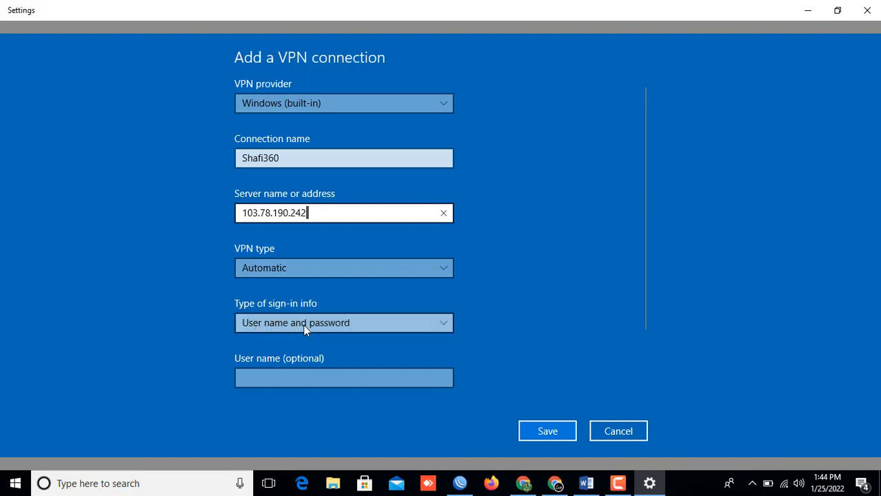
scroll(408, 329, down, 3)
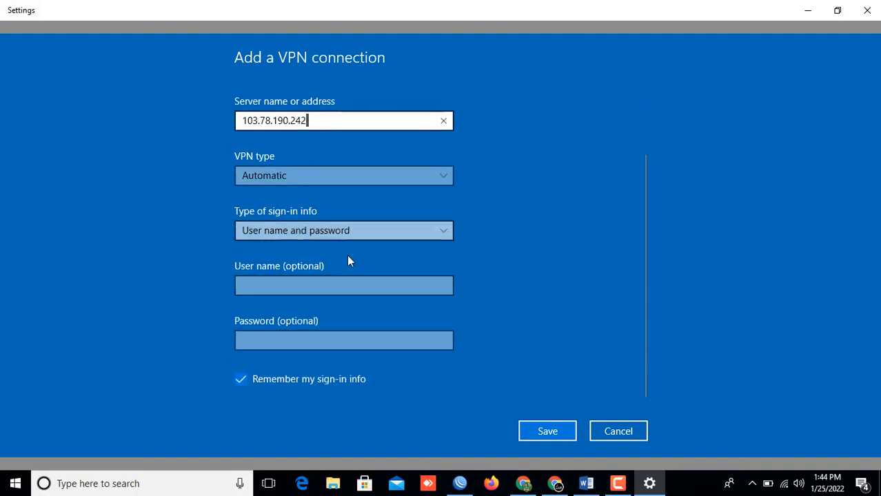
click(262, 286)
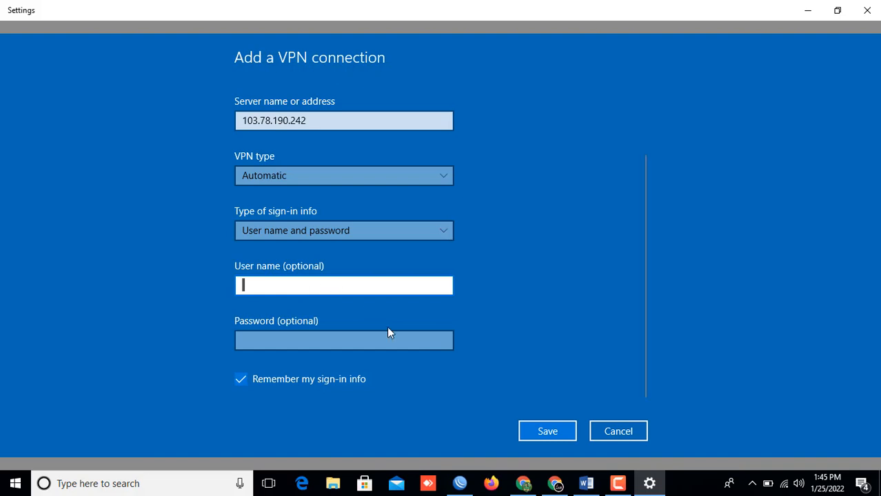
Step: Check the VPN secret's name in WinBox before filling in the user name
click(460, 484)
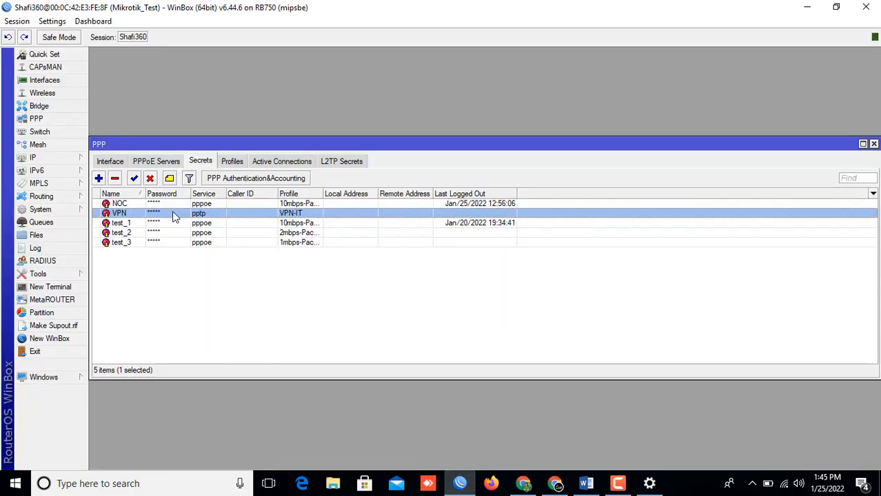
double_click(132, 213)
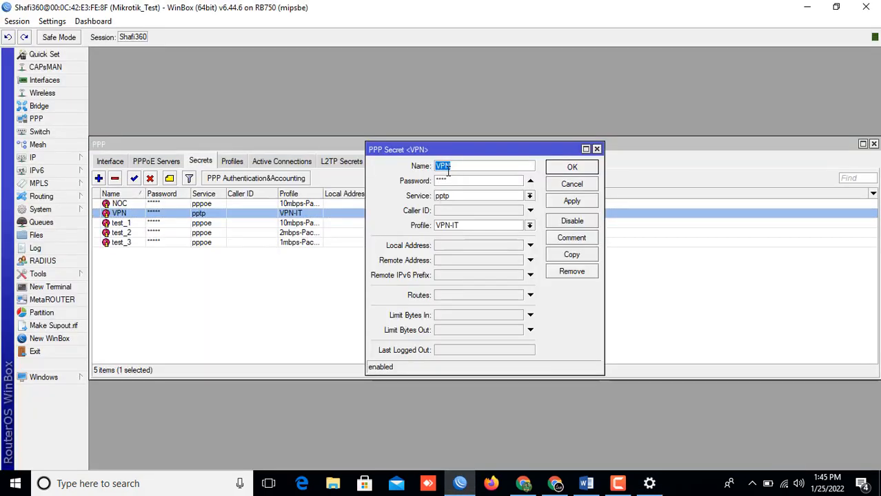
click(649, 484)
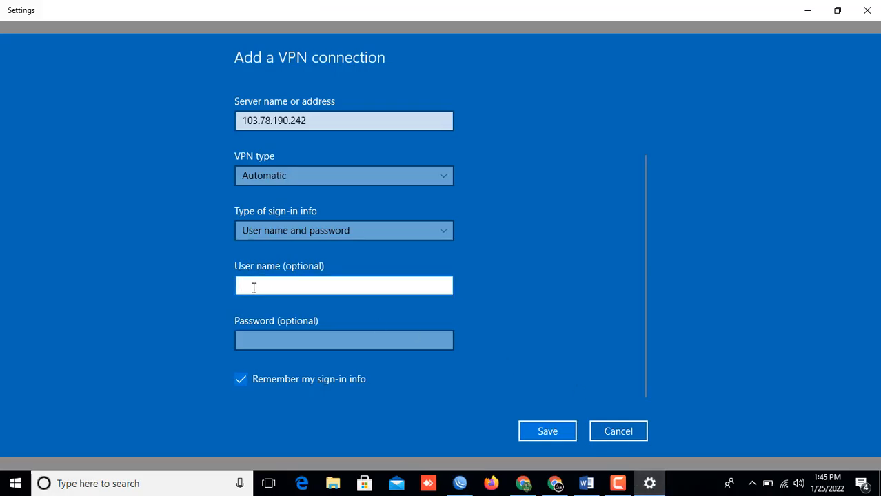
Step: Save the VPN connection with user name VPN and its password, then connect it
text(VPN)
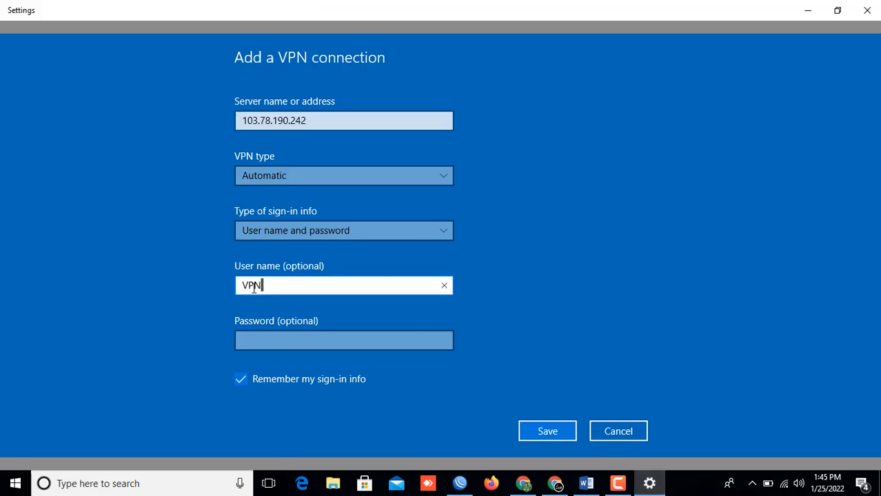
click(251, 341)
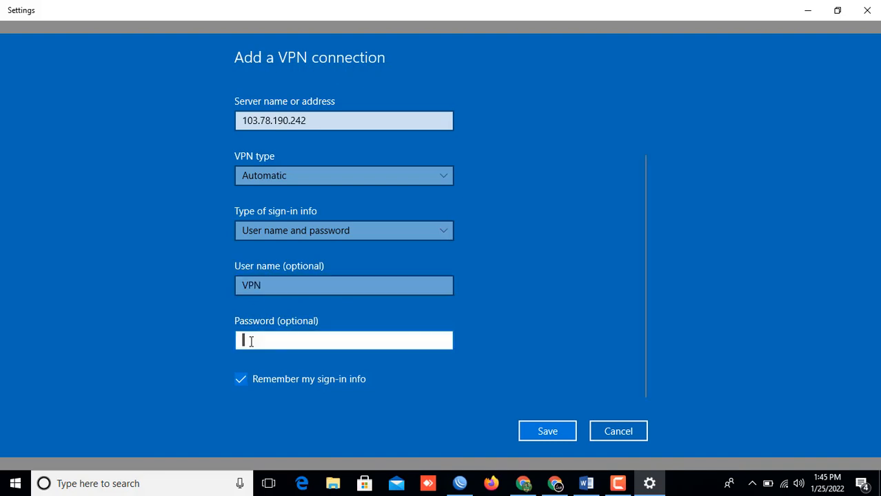
text(1234)
click(541, 431)
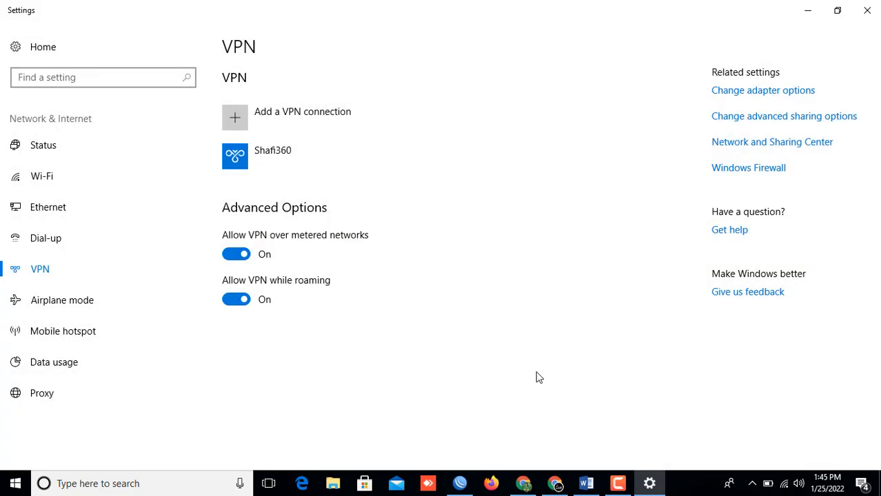
click(278, 160)
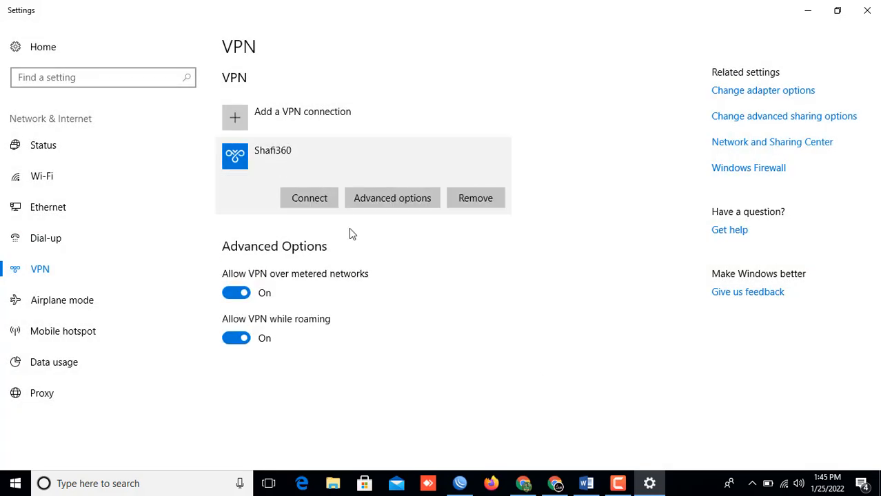
click(309, 199)
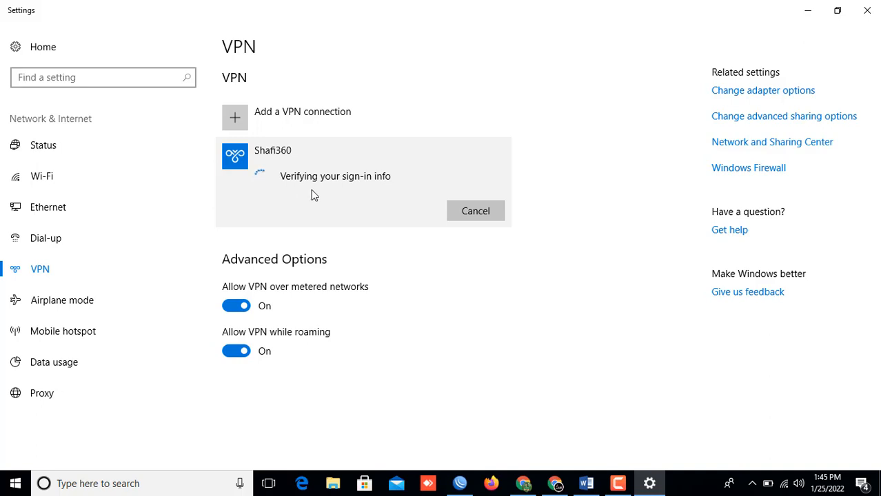